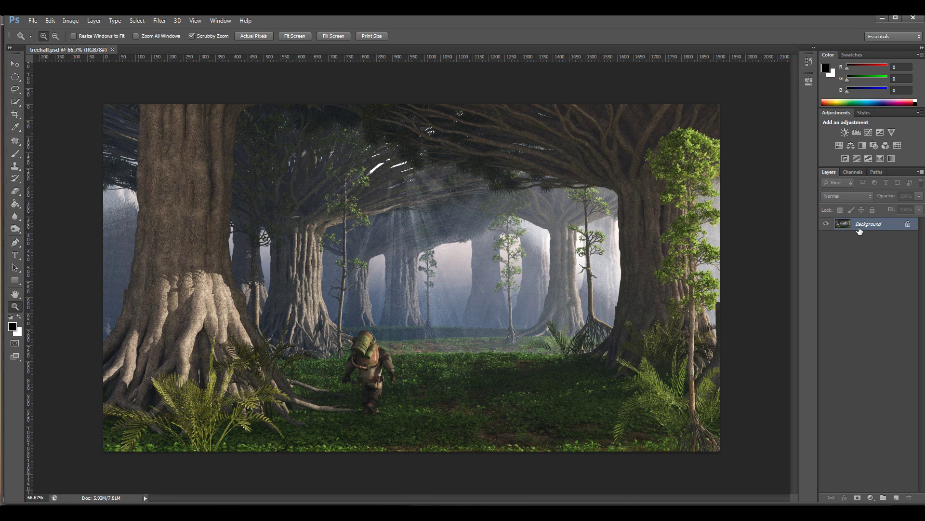
- Duplicate the Background layer and open the Color Balance adjustment for the copy
left_click_drag(867, 227, 897, 496)
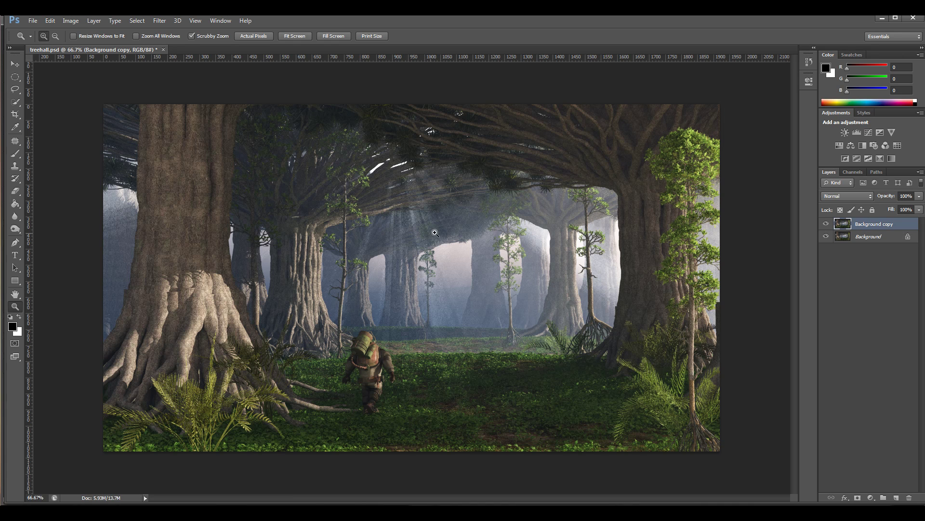
left_click(70, 21)
mouse_move(89, 45)
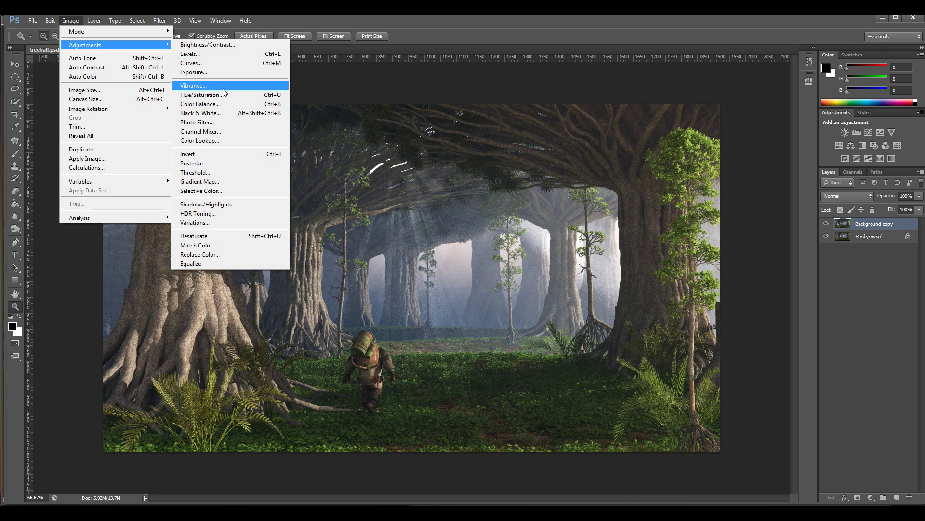
left_click(201, 105)
left_click_drag(701, 354, 789, 325)
- Fine-tune the shadows' yellow-blue, magenta-green and cyan-red balance in small amounts on the copied layer
left_click(713, 413)
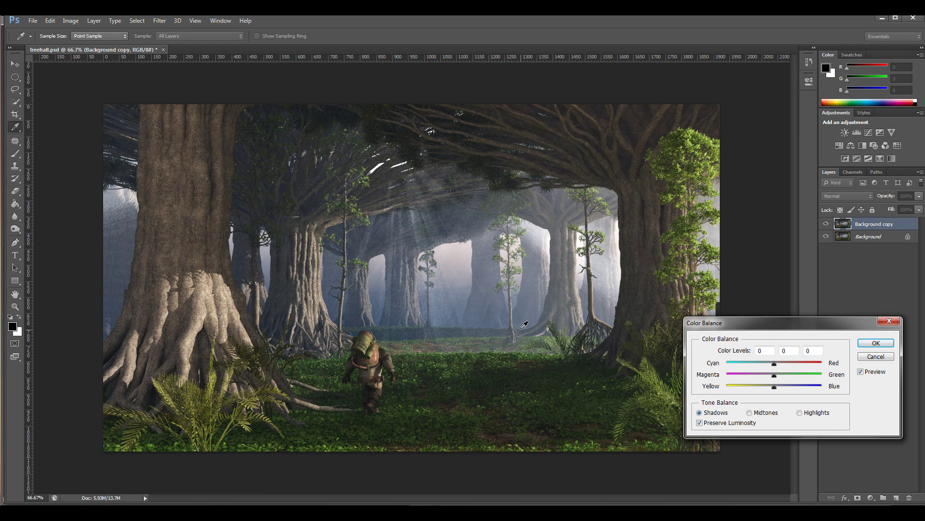
left_click_drag(774, 387, 777, 387)
left_click_drag(771, 388, 773, 388)
left_click(777, 379)
left_click_drag(775, 363, 777, 363)
- Adjust the color balance of the highlights, and shift the shadows further toward red
left_click(801, 413)
left_click_drag(774, 364, 779, 388)
left_click(721, 413)
left_click(777, 365)
left_click(779, 366)
left_click(781, 369)
- Fine-tune the midtones' color balance and apply the Color Balance adjustment
left_click(766, 412)
mouse_move(775, 367)
left_mouse_down()
mouse_move(786, 368)
mouse_move(761, 366)
mouse_move(774, 366)
left_mouse_up()
left_click_drag(774, 376, 774, 389)
left_click(876, 343)
key("z")
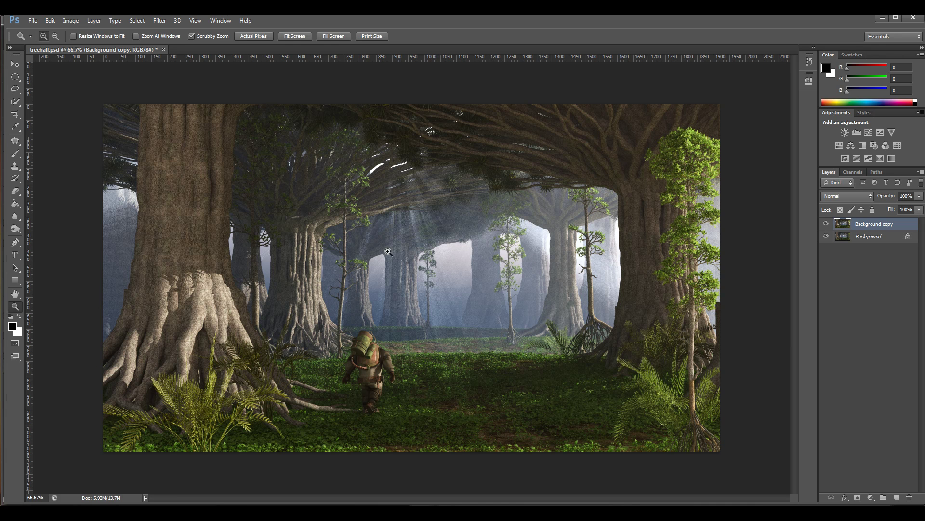
- Duplicate the color-corrected Background copy layer twice and hide the original Background layer
left_click_drag(868, 225, 896, 497)
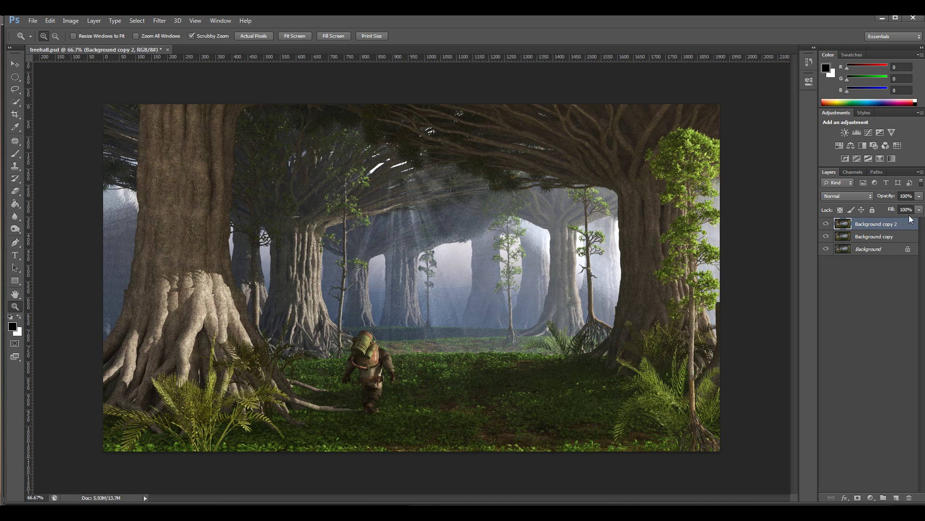
left_click_drag(880, 228, 897, 498)
left_click(826, 262)
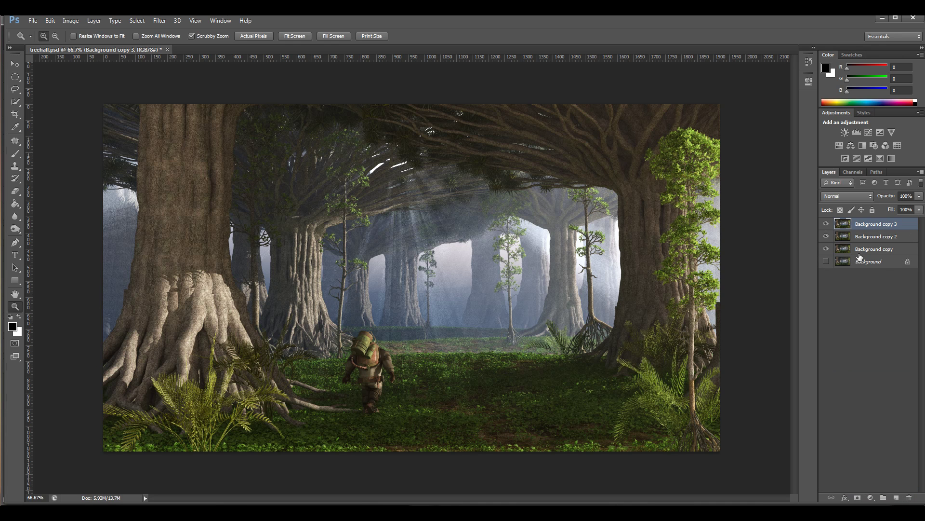
- Put Background copy 2 and Background copy 3 into a new group and set the group's blend mode to Overlay
left_click(870, 236, "shift")
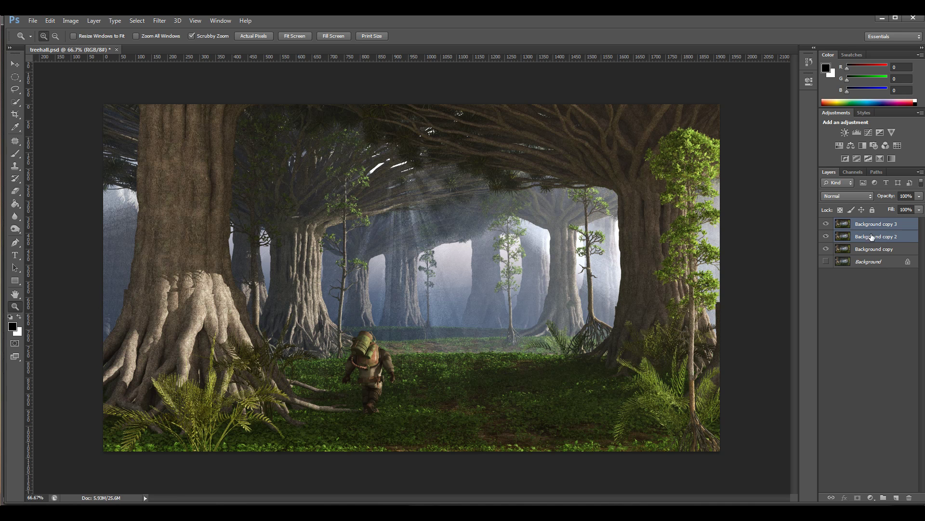
left_click(919, 172)
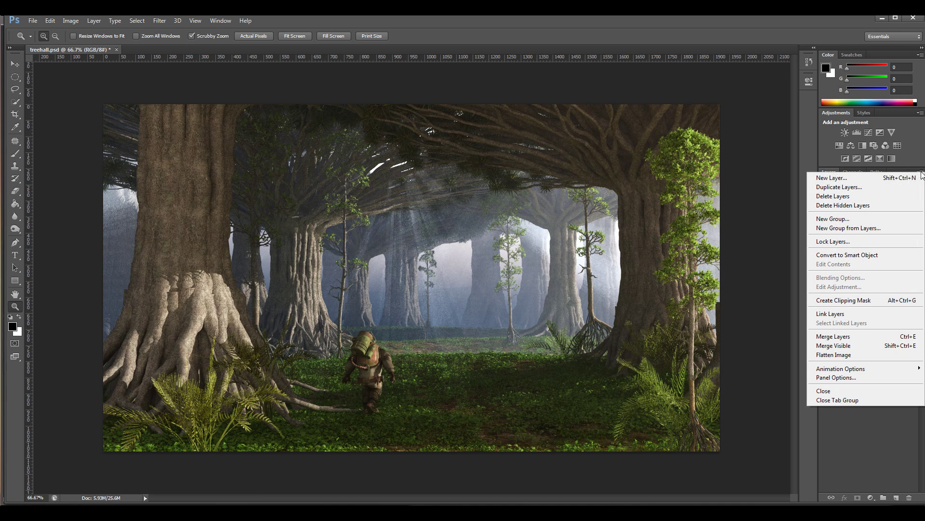
left_click(864, 229)
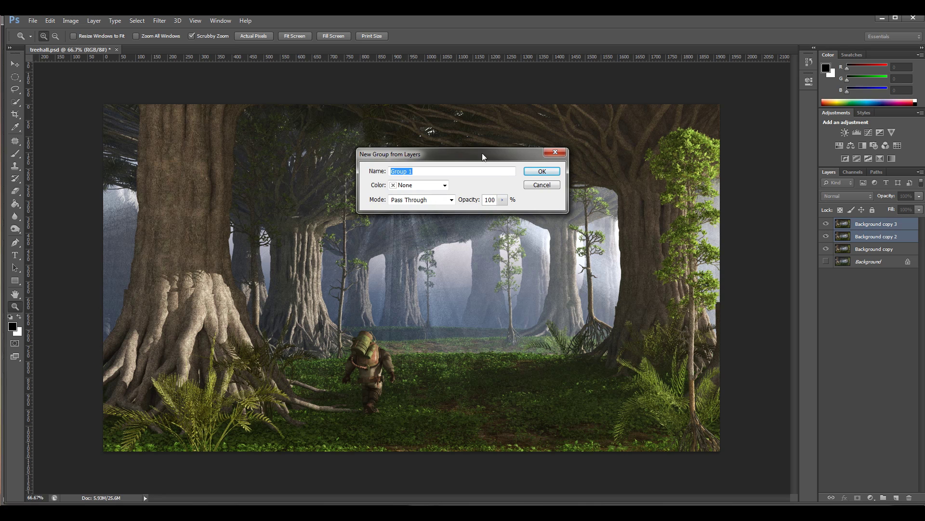
left_click(539, 171)
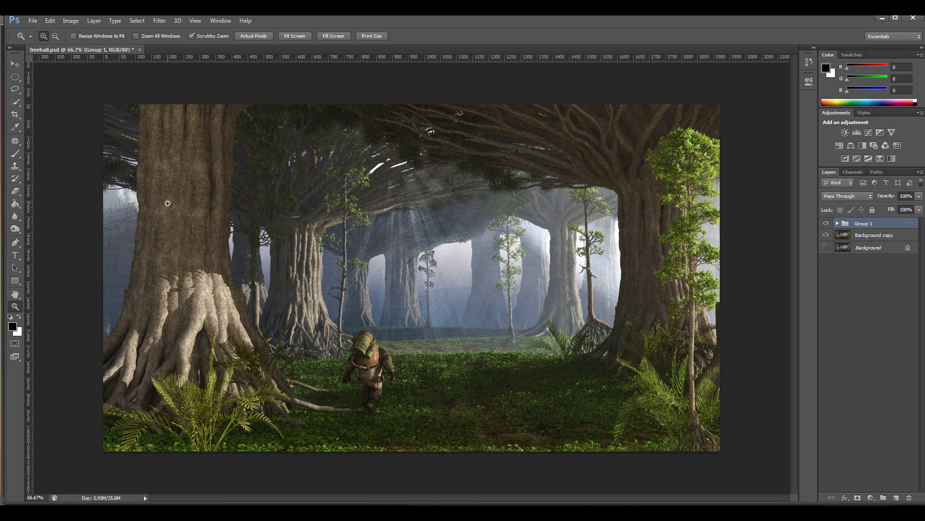
left_click(865, 197)
left_click(841, 337)
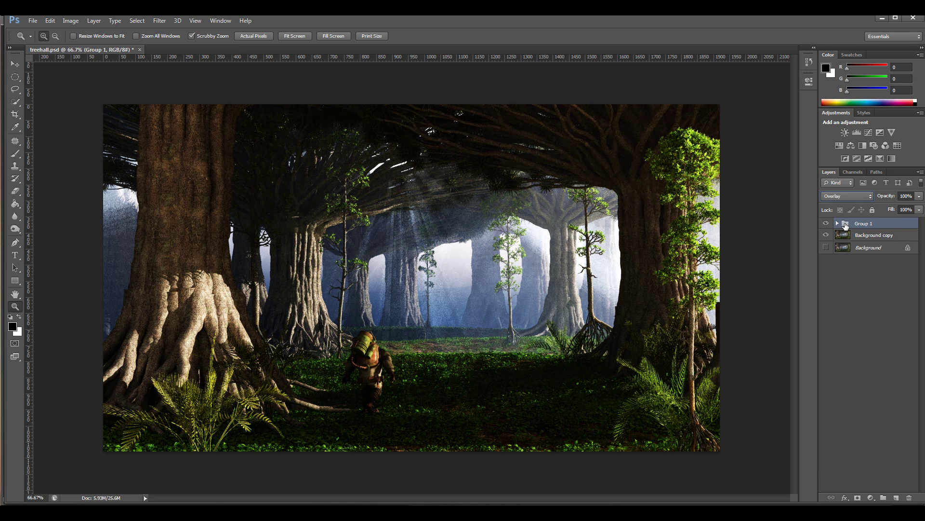
- Set Background copy 3 inside the group to Vivid Light blending and invert its colors
left_click(877, 236)
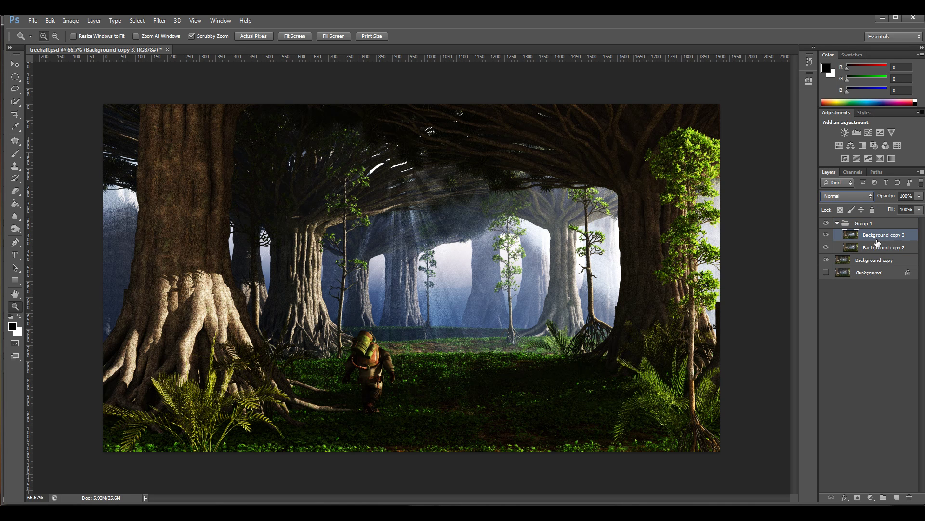
left_click(871, 197)
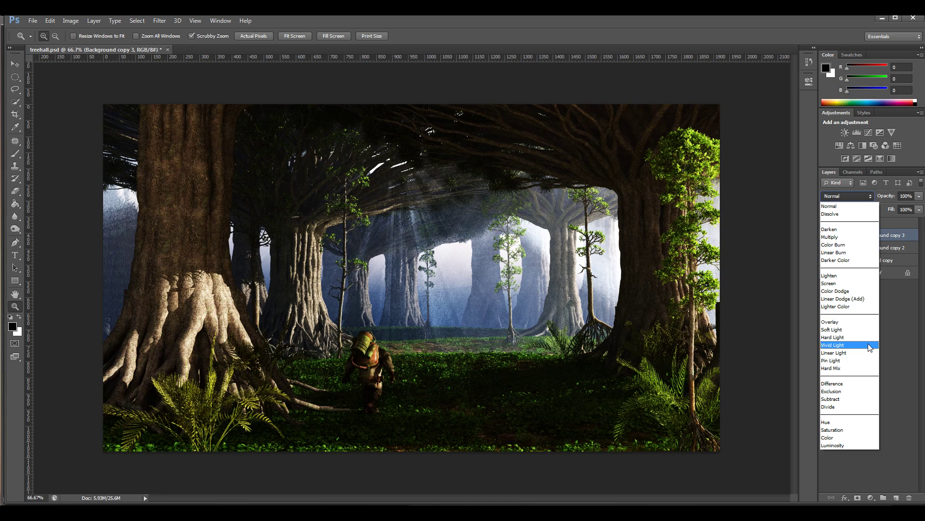
left_click(863, 344)
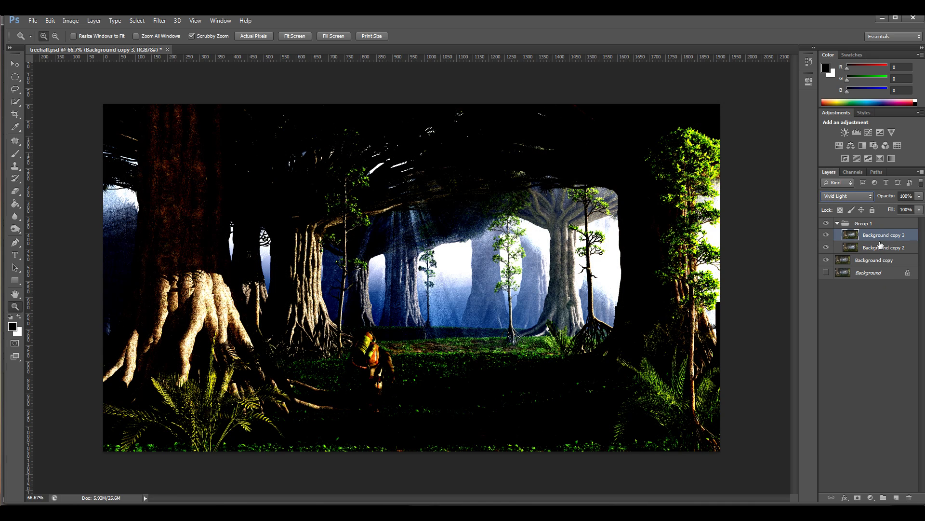
key("ctrl+i")
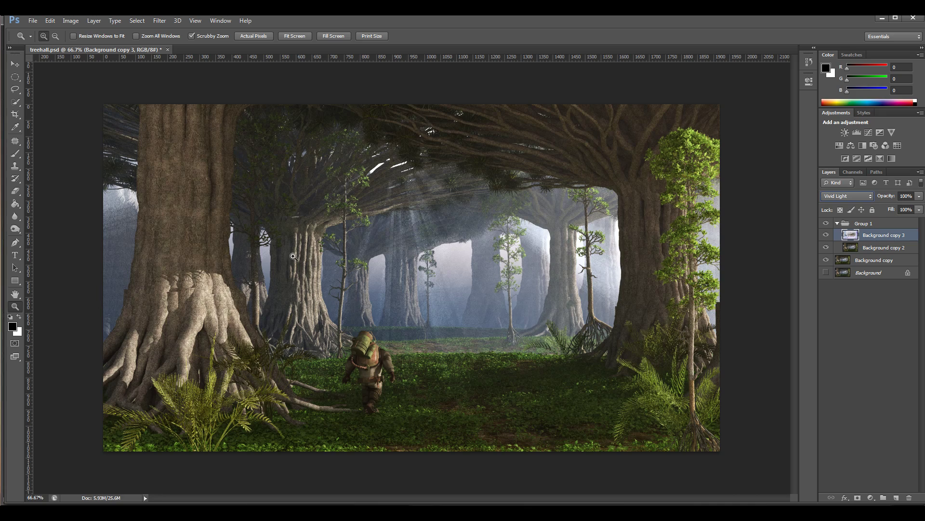
- Open the Surface Blur filter for the inverted Background copy 3, keeping the tree branches in view for judging the effect
left_click_drag(589, 157, 620, 199)
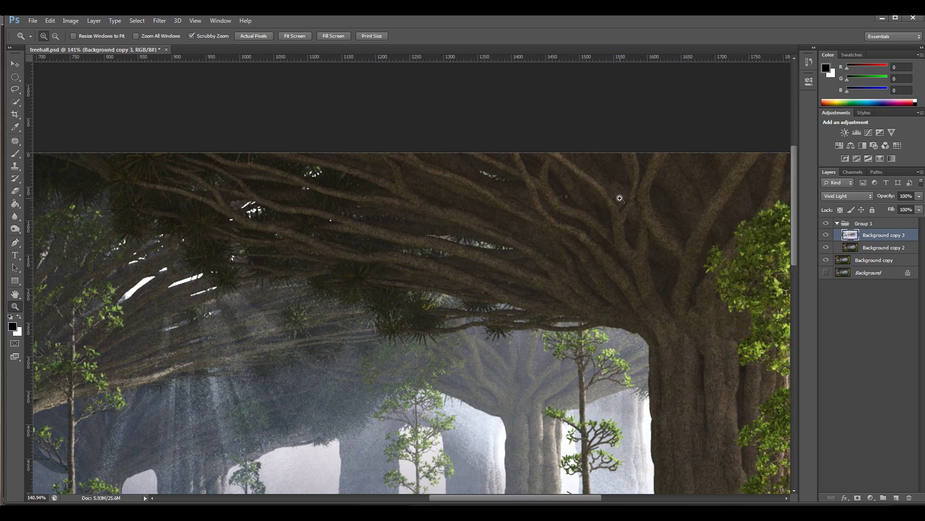
scroll(621, 198, "down", 3)
left_click(159, 21)
mouse_move(214, 155)
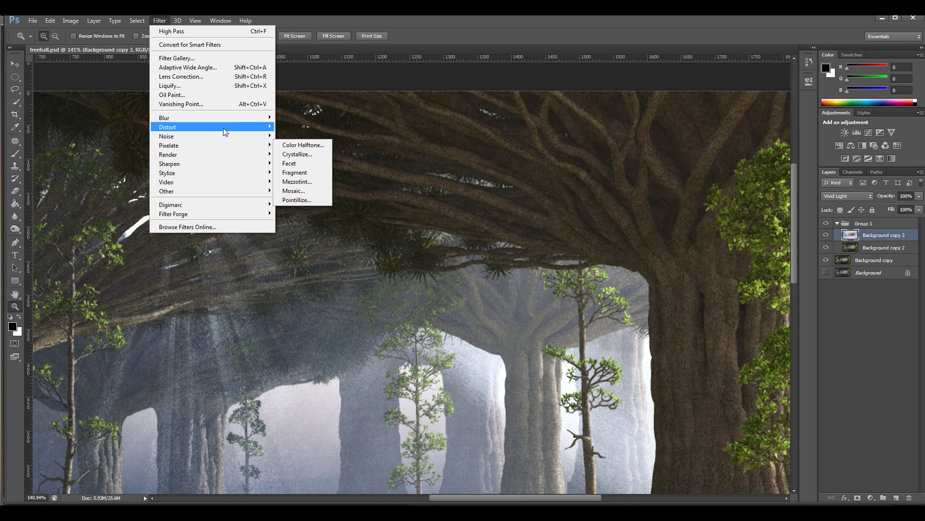
mouse_move(226, 118)
left_click(316, 241)
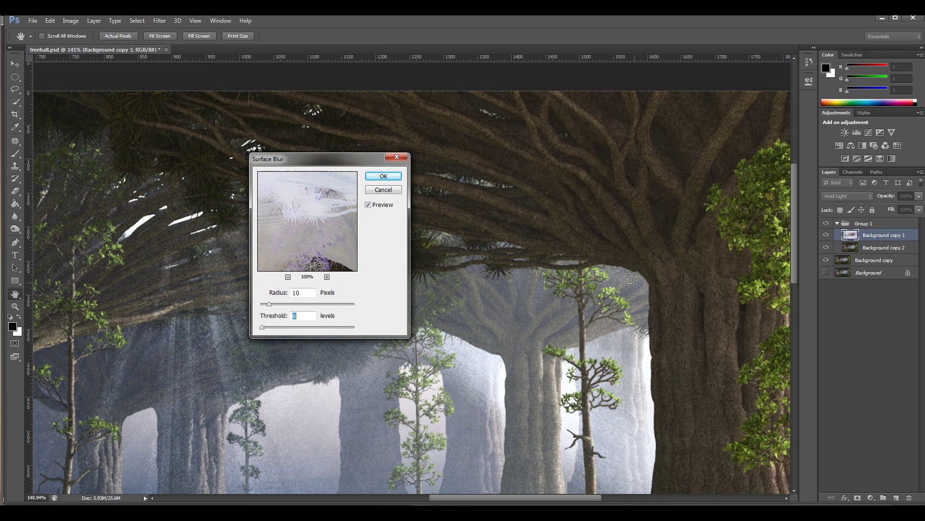
left_click_drag(369, 160, 318, 215)
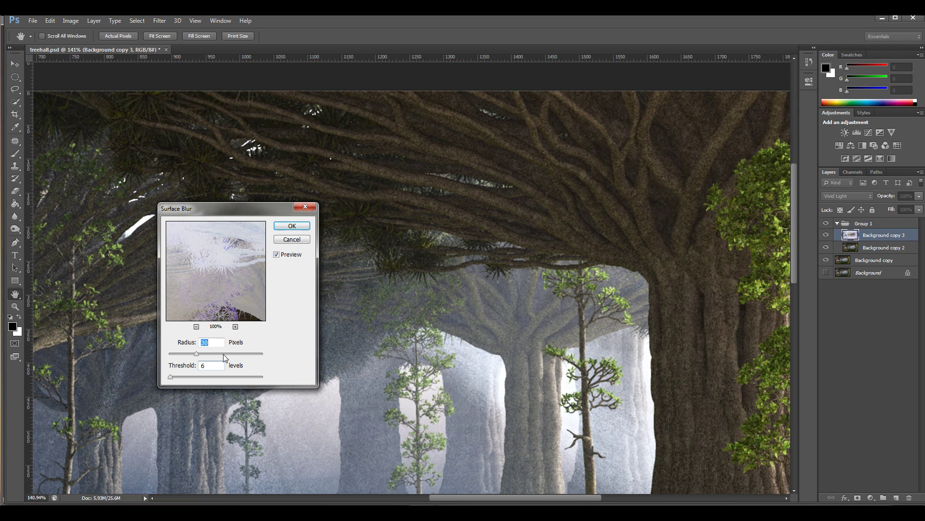
- Try larger Surface Blur settings, such as a 25-pixel radius with a threshold of 16 levels, and check the preview
left_click_drag(221, 352, 248, 352)
left_click_drag(251, 354, 192, 354)
left_click(278, 255)
left_click_drag(186, 357, 175, 382)
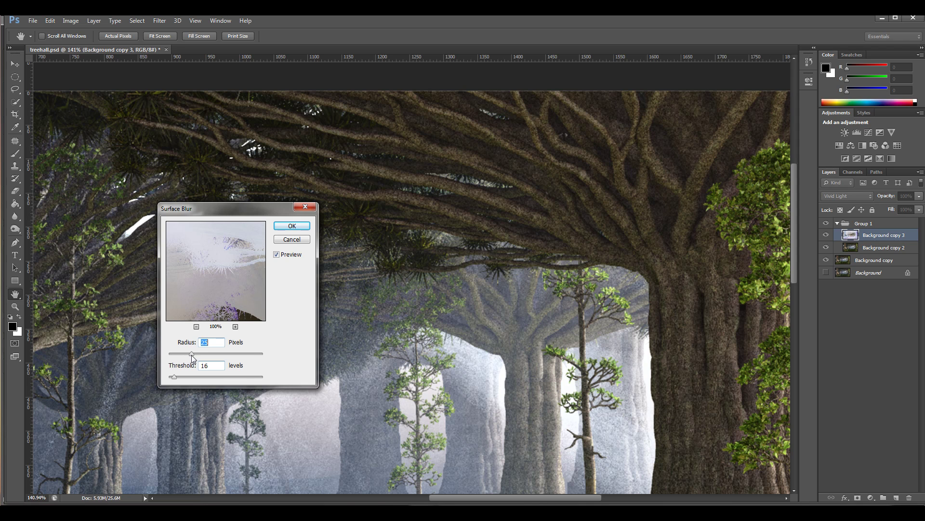
- Set the Surface Blur radius to 14 pixels and the threshold to 12 levels
left_click_drag(191, 355, 182, 357)
key("Tab")
type("14")
key("BackSpace")
type("2")
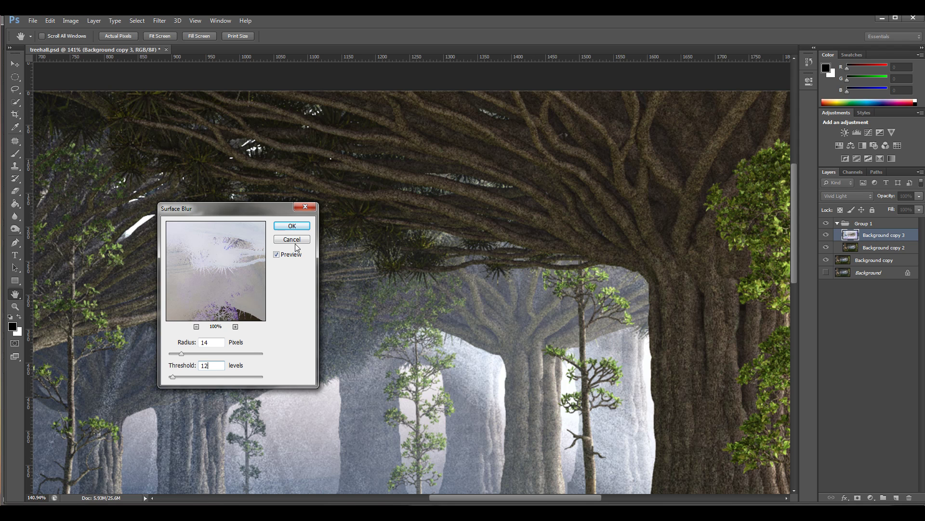
- Compare the image with and without the blur preview, apply the Surface Blur and view the whole image
left_click(276, 255)
left_click(277, 254)
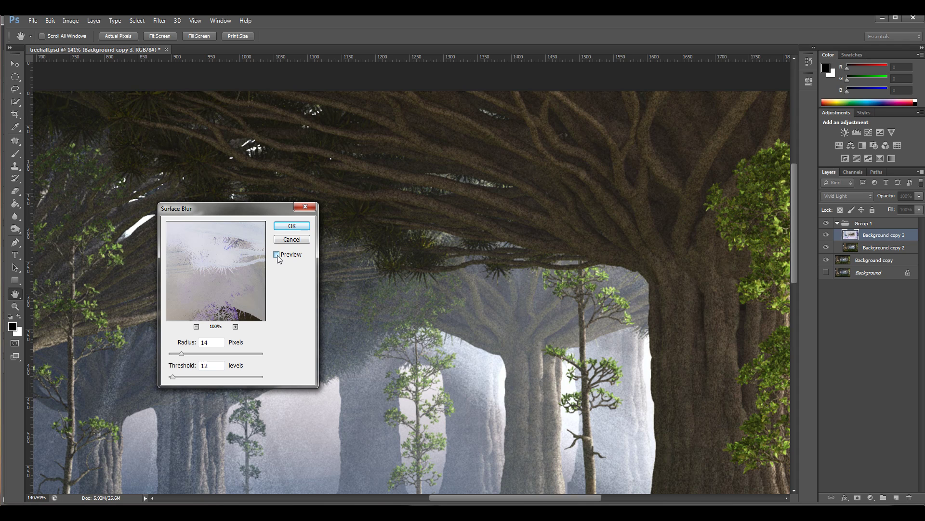
left_click(276, 255)
left_click(277, 255)
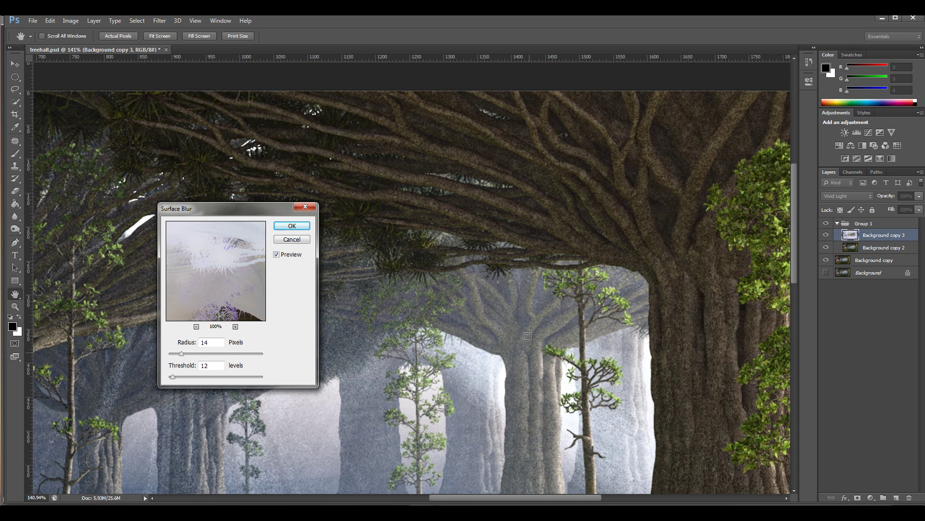
left_click(277, 254)
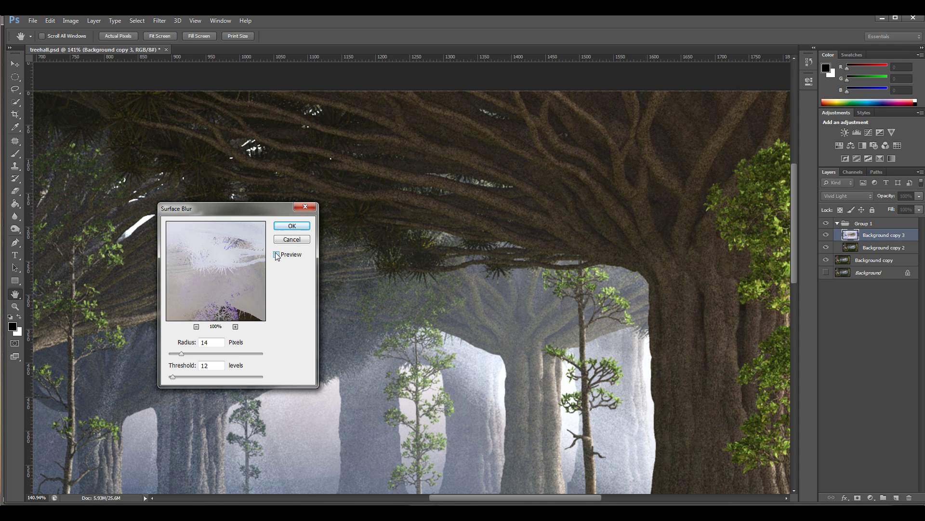
left_click(292, 227)
key("z")
left_click_drag(651, 261, 602, 261)
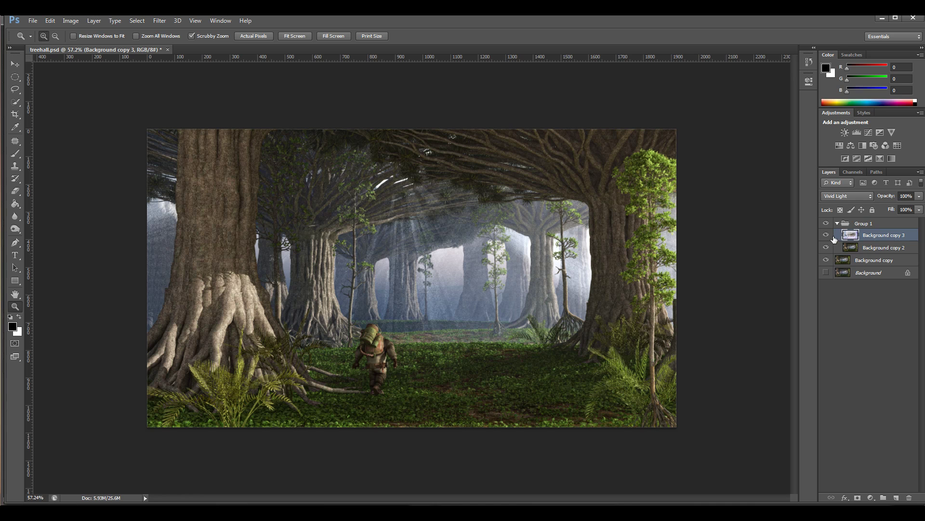
- Duplicate the Background copy layer and merge the duplicate with the Overlay group above it
left_click(837, 224)
left_click_drag(874, 236, 897, 496)
left_click(879, 224, "shift")
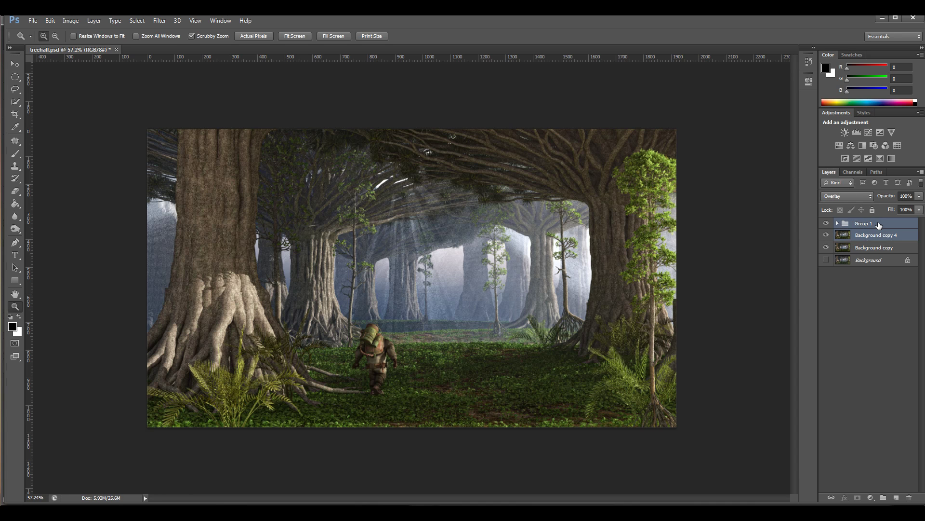
key("ctrl+e")
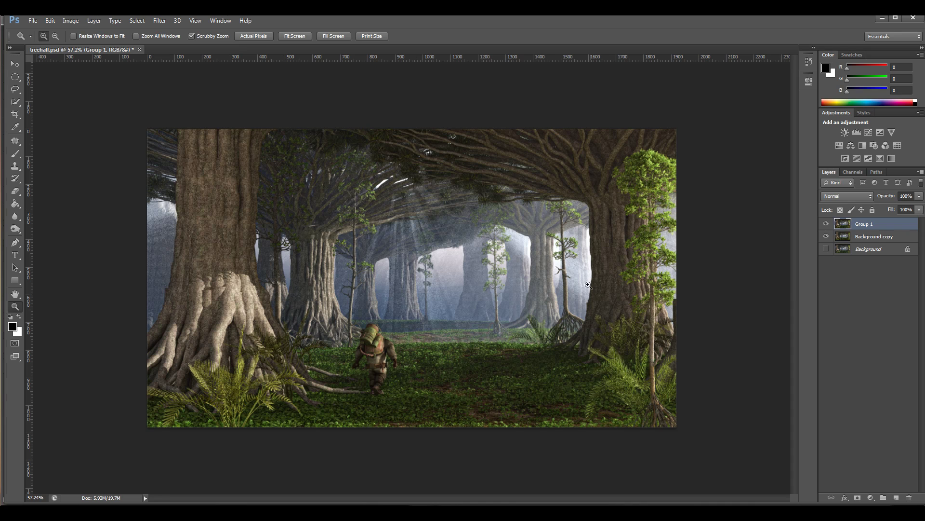
- Duplicate the merged Group 1 layer and apply a High Pass filter with a 1-pixel radius to the duplicate
left_click_drag(873, 226, 896, 500)
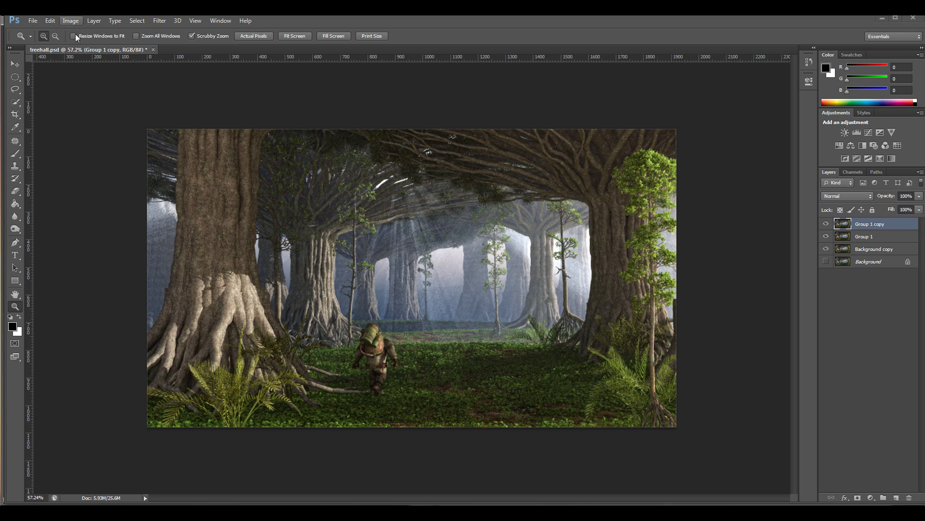
left_click(160, 20)
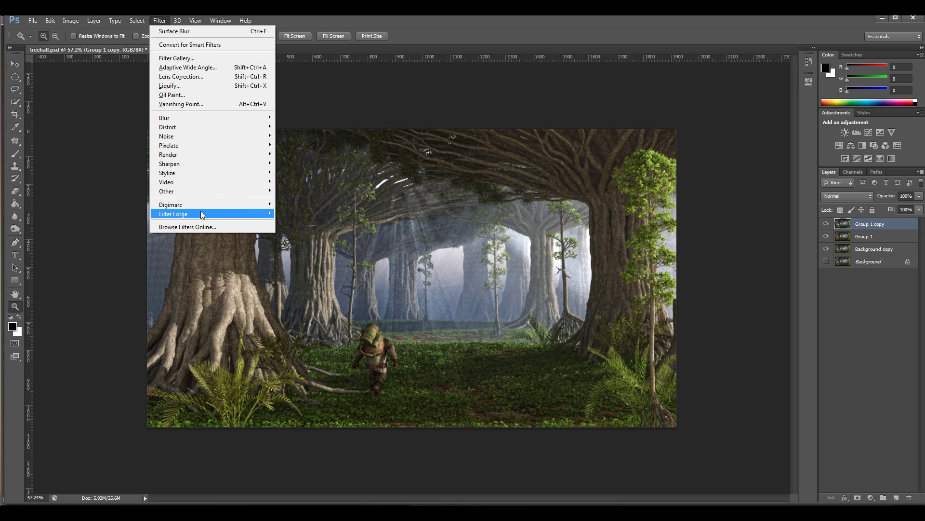
mouse_move(205, 192)
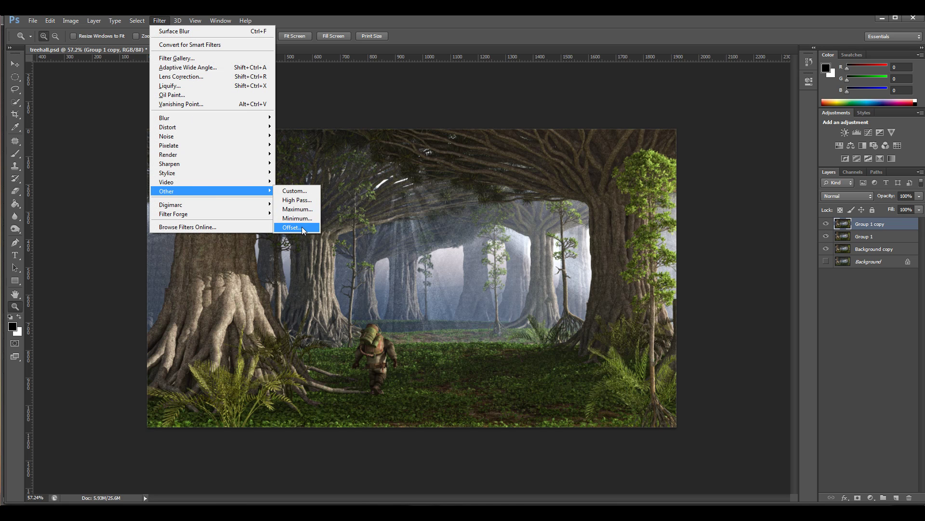
left_click(298, 200)
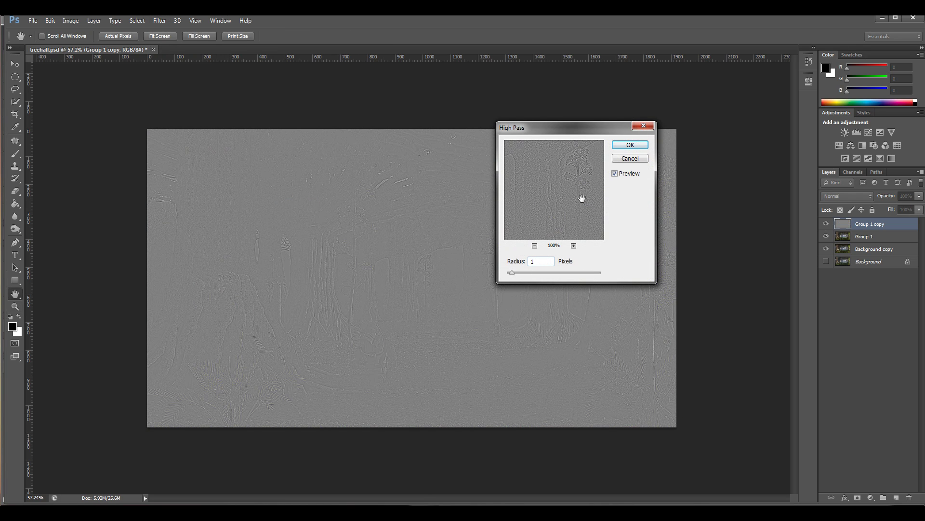
left_click(630, 144)
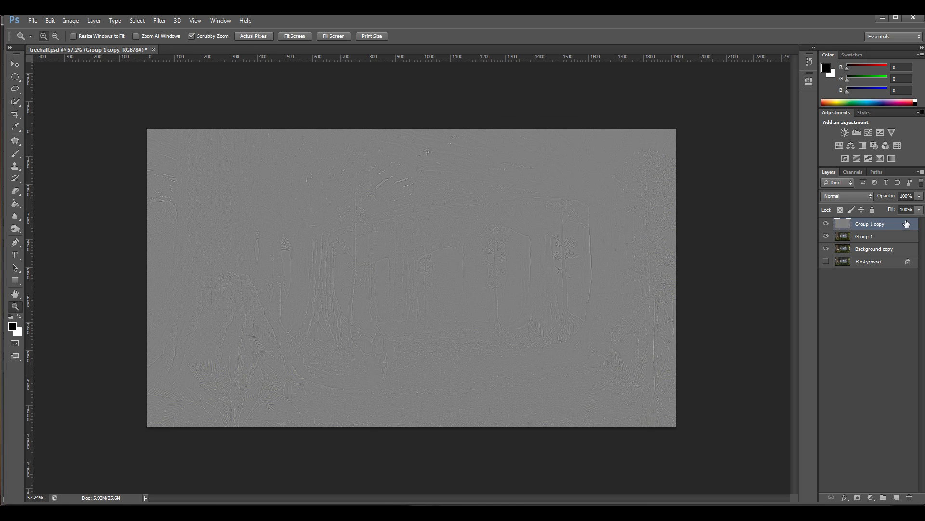
- Set the High Pass layer's blend mode to Overlay to sharpen the image
left_click(871, 199)
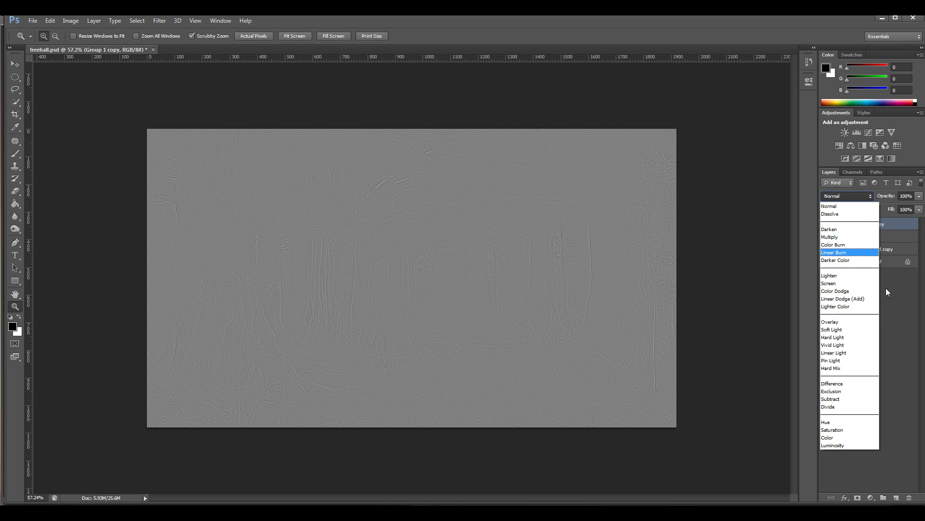
left_click(865, 323)
left_click_drag(630, 277, 625, 274)
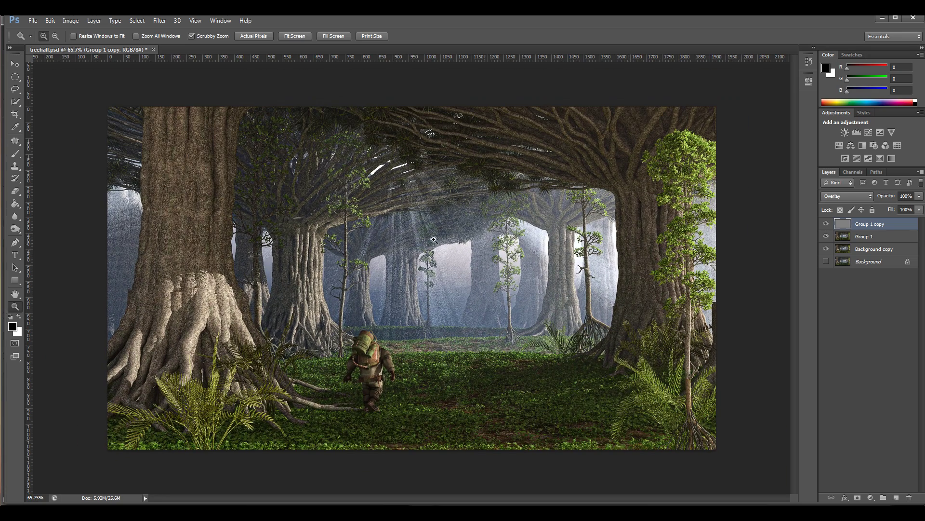
- Compare the image with and without the High Pass layer, and merge that layer with Group 1
left_click(826, 224)
left_click(826, 224)
left_click(826, 224)
left_click(866, 237, "shift")
key("ctrl+e")
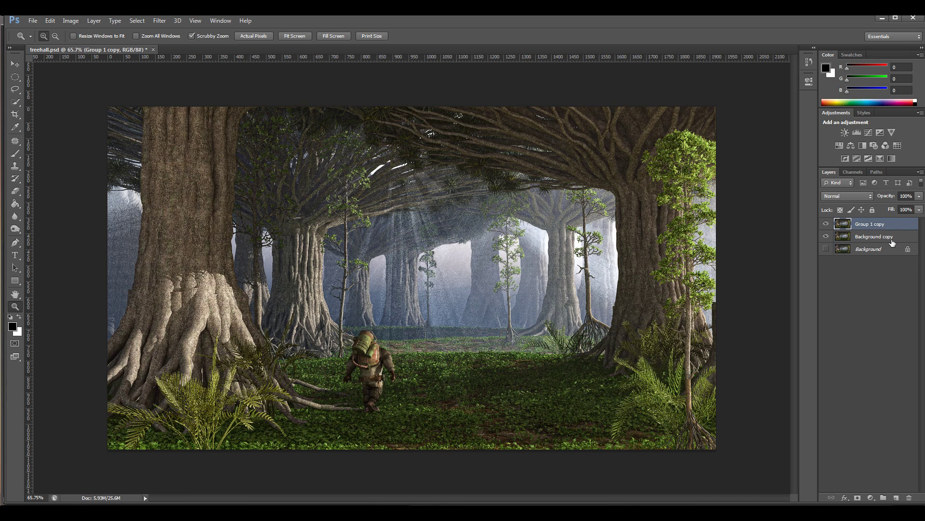
- Duplicate the Group 1 copy layer and apply Reduce Noise to the duplicate with Strength 10 and Preserve Details 0%
left_click_drag(865, 225, 896, 498)
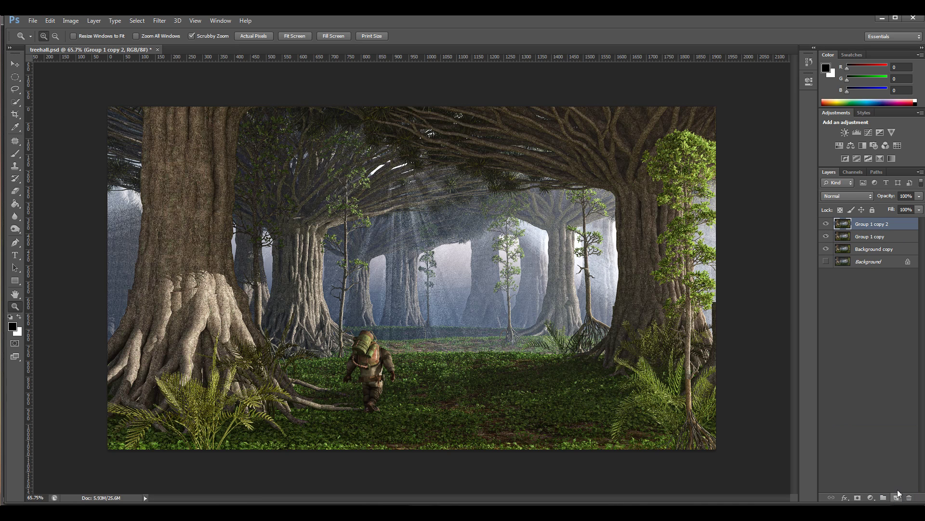
left_click(159, 20)
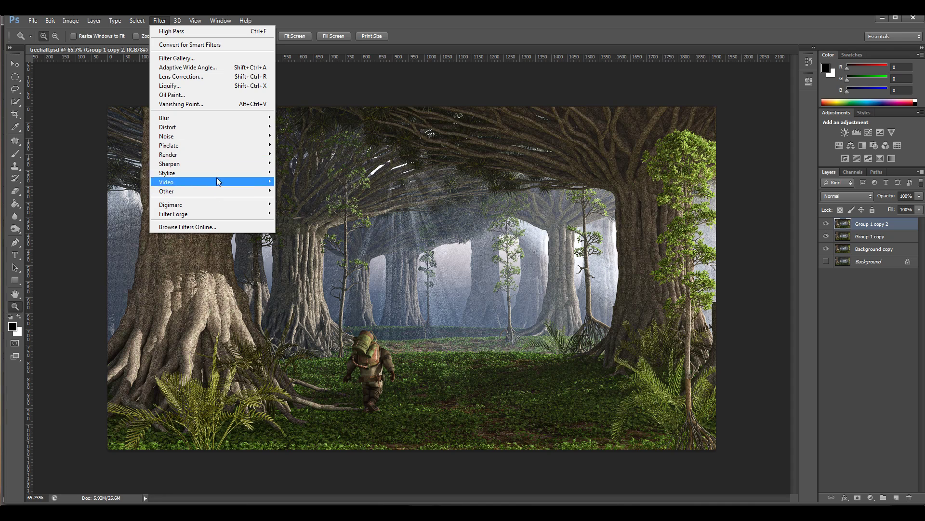
mouse_move(222, 136)
left_click(301, 173)
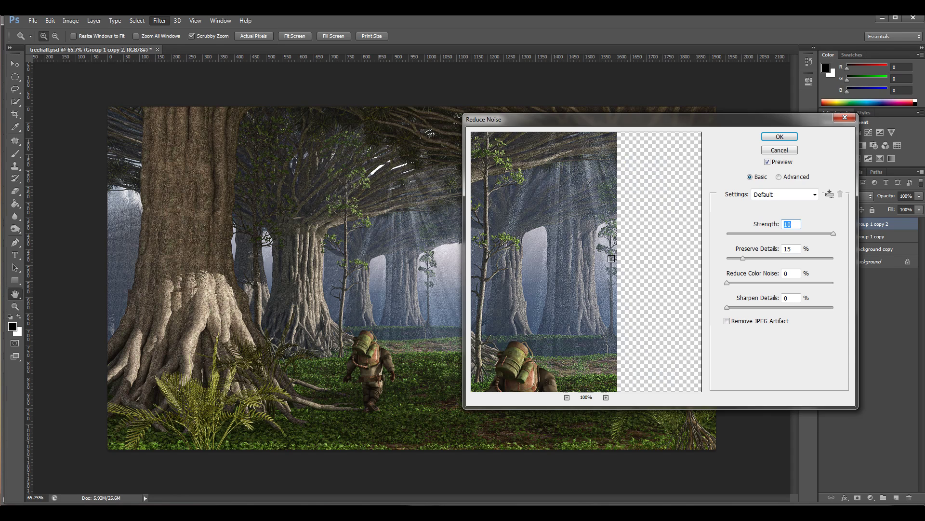
left_click_drag(620, 347, 595, 308)
left_click_drag(742, 259, 722, 259)
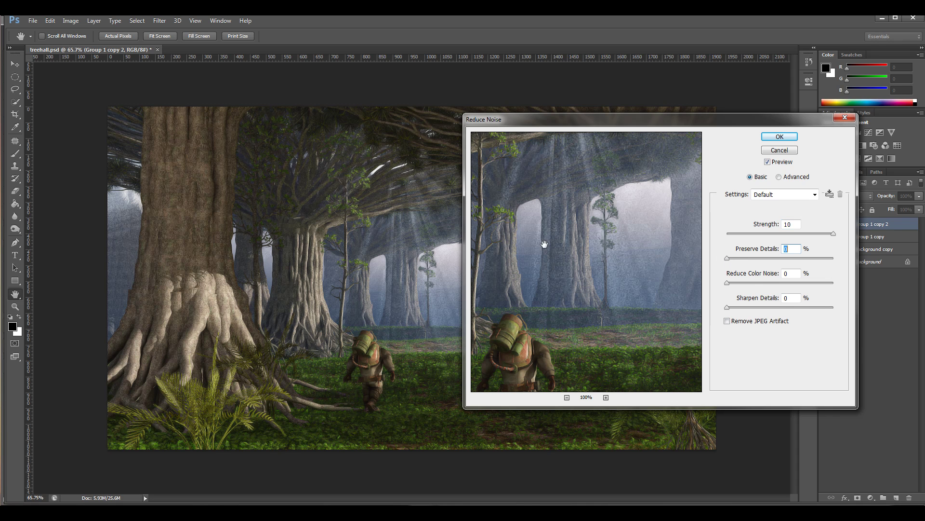
left_click(779, 136)
key("z")
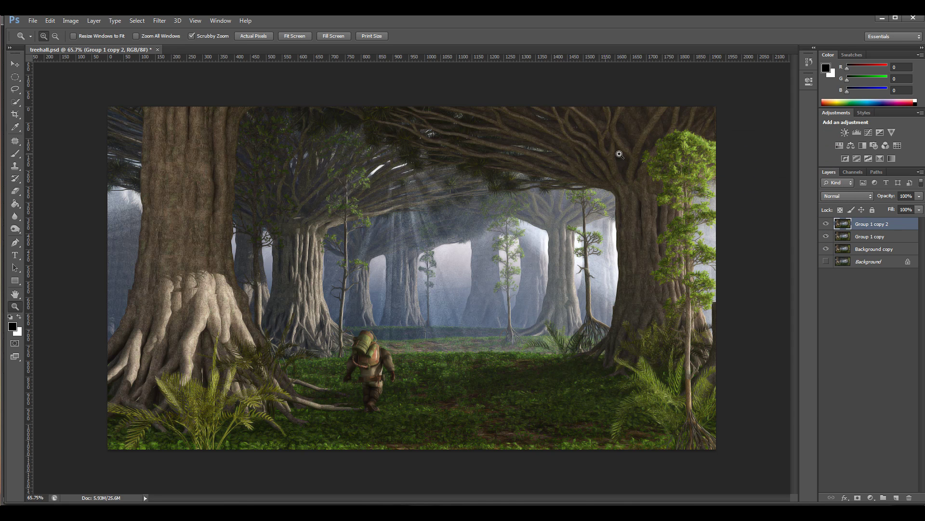
- Compare the image with and without the noise-reduced layer
left_click(827, 225)
left_click(826, 224)
left_click(826, 225)
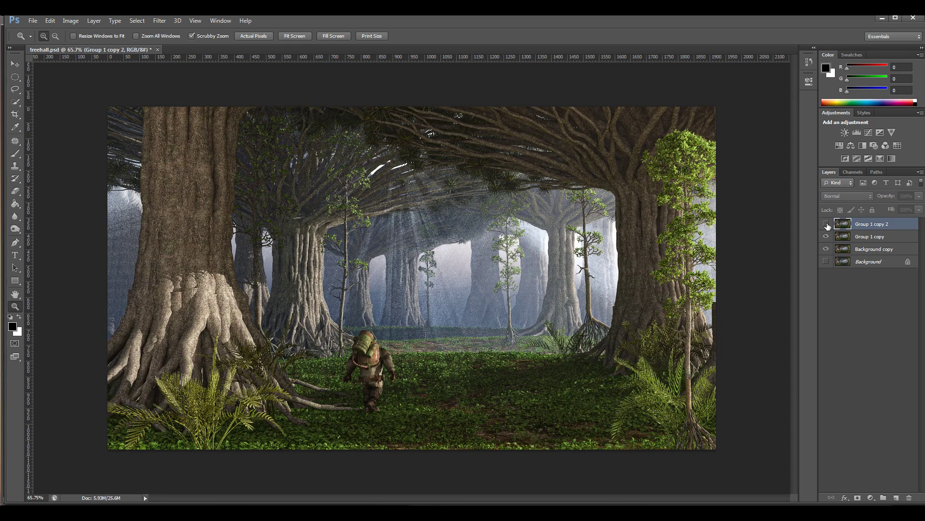
left_click(827, 225)
left_click(827, 225)
left_click(827, 224)
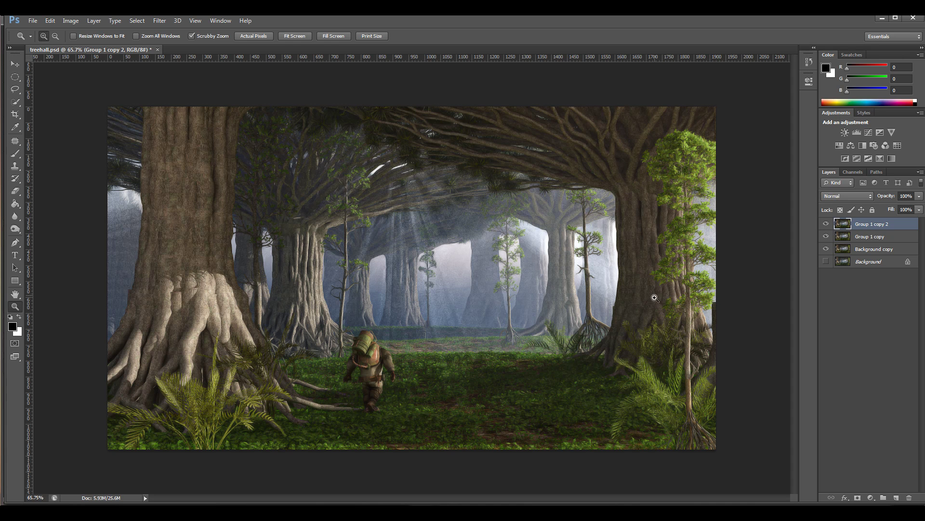
- Add a layer mask to Group 1 copy 2 and paint black over the foreground trees, ferns, roots and nearby ground
left_click(858, 498)
left_click(17, 156)
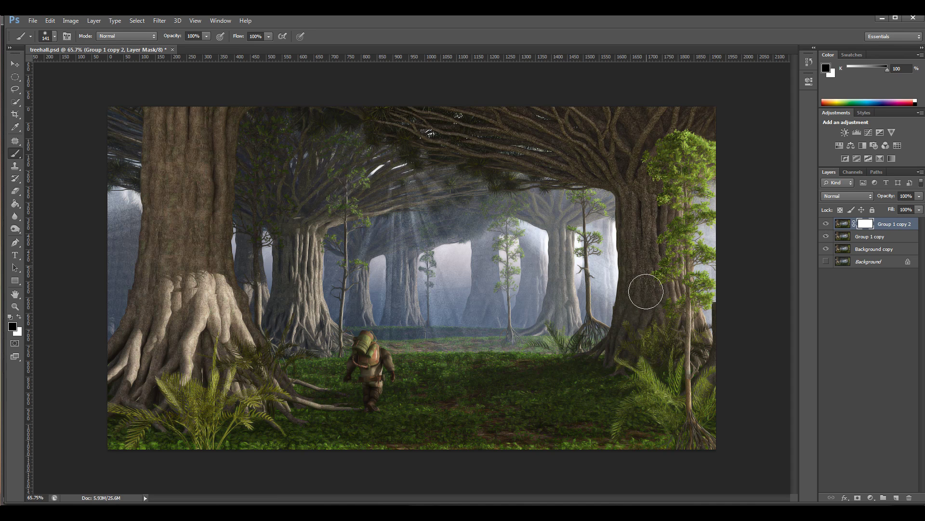
mouse_move(677, 140)
left_mouse_down()
mouse_move(694, 161)
mouse_move(678, 182)
mouse_move(690, 233)
mouse_move(693, 222)
mouse_move(680, 304)
left_mouse_up()
mouse_move(664, 390)
left_mouse_down()
mouse_move(672, 360)
mouse_move(661, 412)
mouse_move(681, 423)
left_mouse_up()
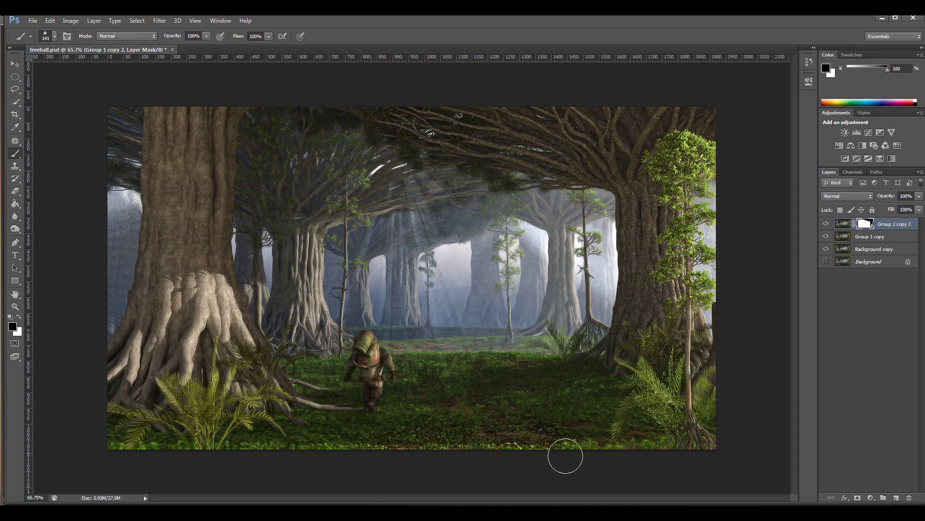
mouse_move(227, 438)
left_mouse_down()
mouse_move(204, 413)
mouse_move(151, 334)
mouse_move(184, 301)
mouse_move(257, 389)
mouse_move(205, 308)
mouse_move(314, 425)
mouse_move(235, 330)
mouse_move(207, 232)
mouse_move(151, 310)
mouse_move(169, 177)
mouse_move(179, 193)
mouse_move(172, 163)
mouse_move(212, 196)
left_mouse_up()
mouse_move(302, 406)
left_mouse_down()
mouse_move(367, 386)
mouse_move(370, 372)
mouse_move(424, 398)
mouse_move(535, 406)
mouse_move(572, 396)
mouse_move(552, 386)
mouse_move(564, 366)
mouse_move(601, 411)
mouse_move(347, 413)
mouse_move(329, 397)
left_mouse_up()
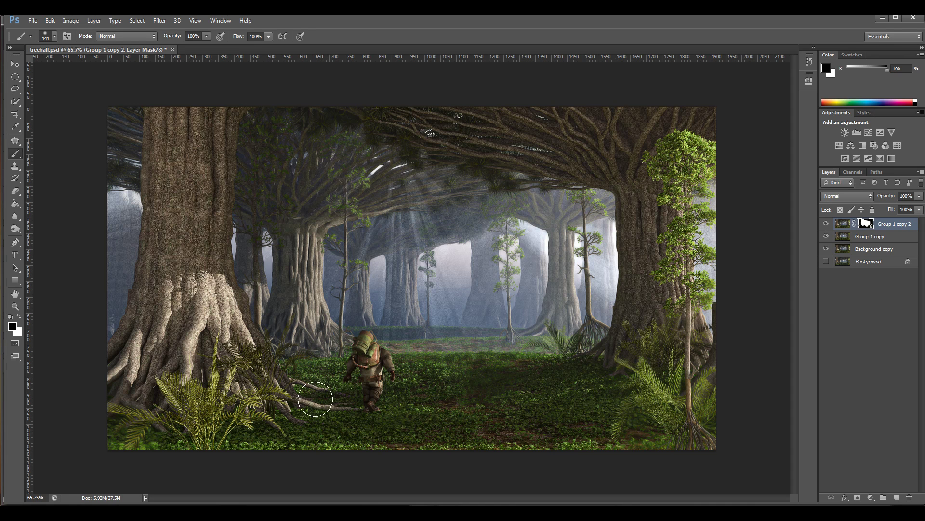
- Set the foreground color for the mask brush to dark gray #595959
left_click(13, 326)
left_click(561, 153)
left_click(534, 144)
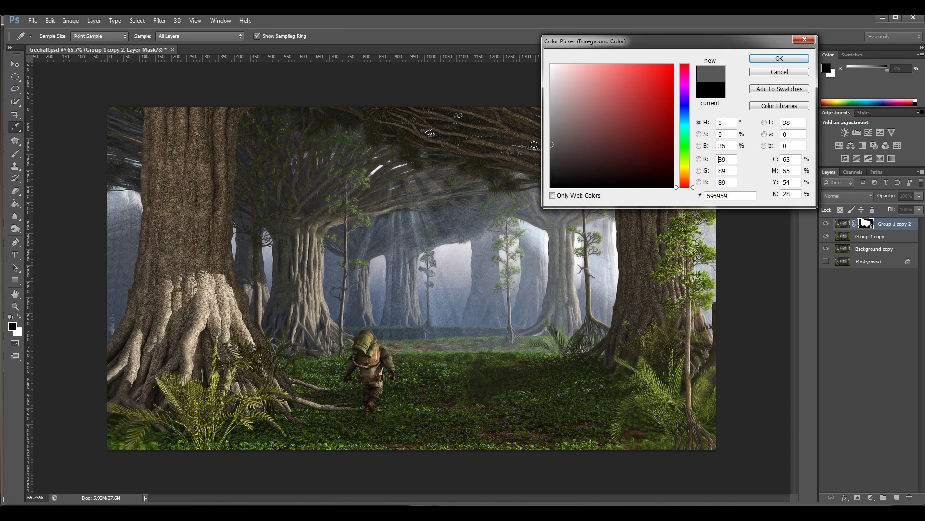
left_click(777, 59)
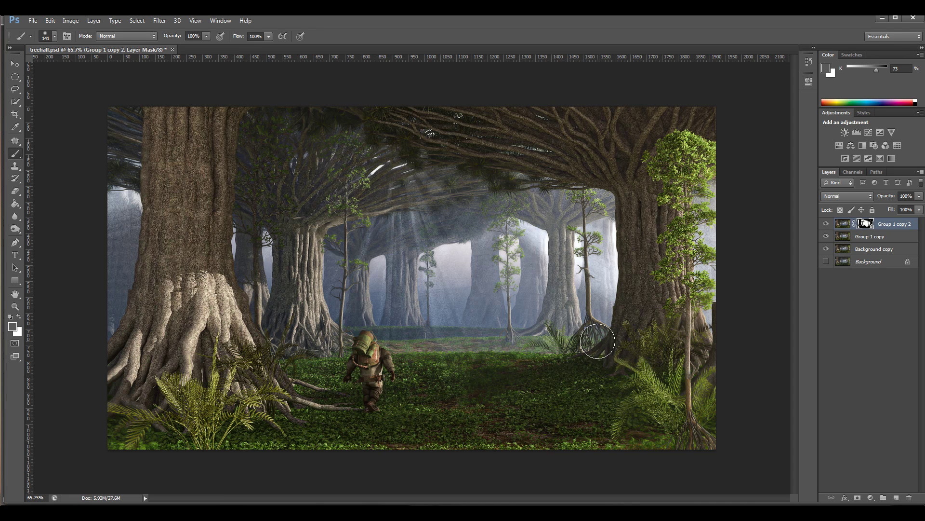
- Compare the forest scene with and without the masked noise-reduction layer
left_click(826, 224)
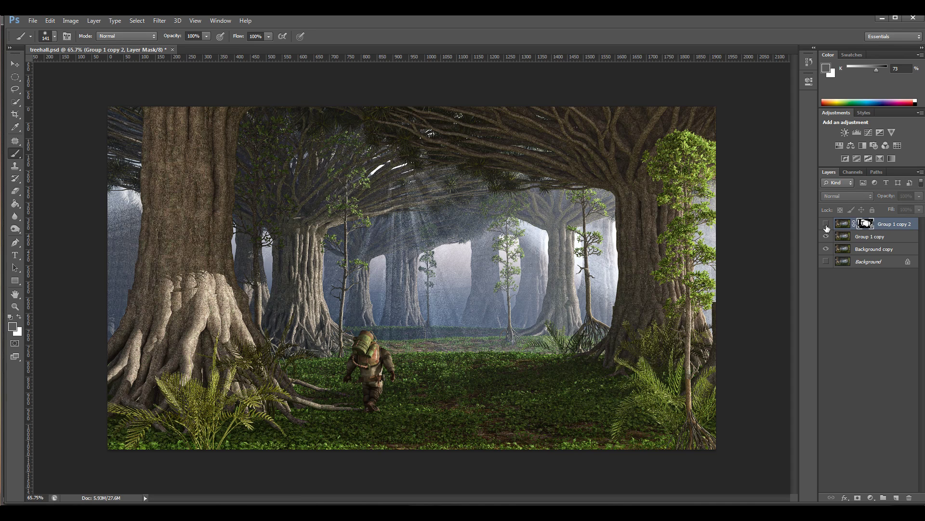
left_click(827, 225)
left_click(826, 224)
left_click(826, 224)
left_click(826, 225)
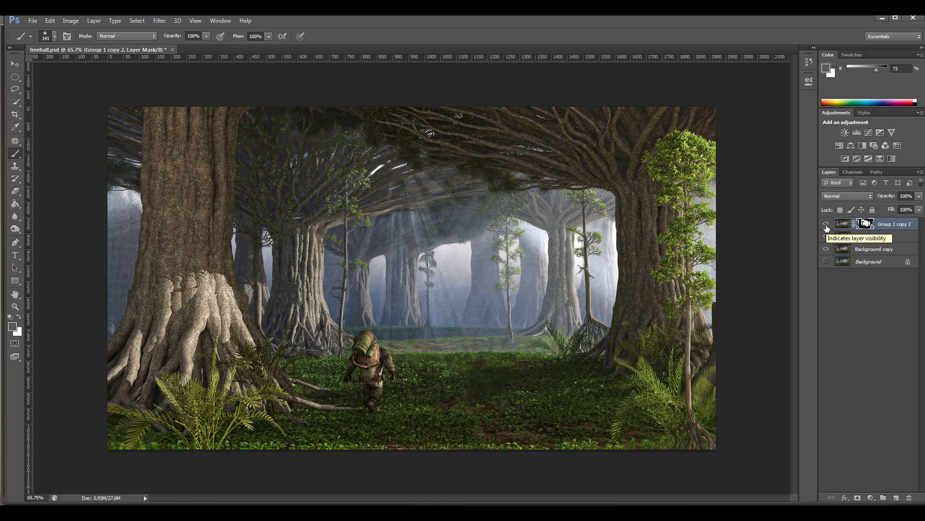
left_click(826, 225)
left_click(827, 225)
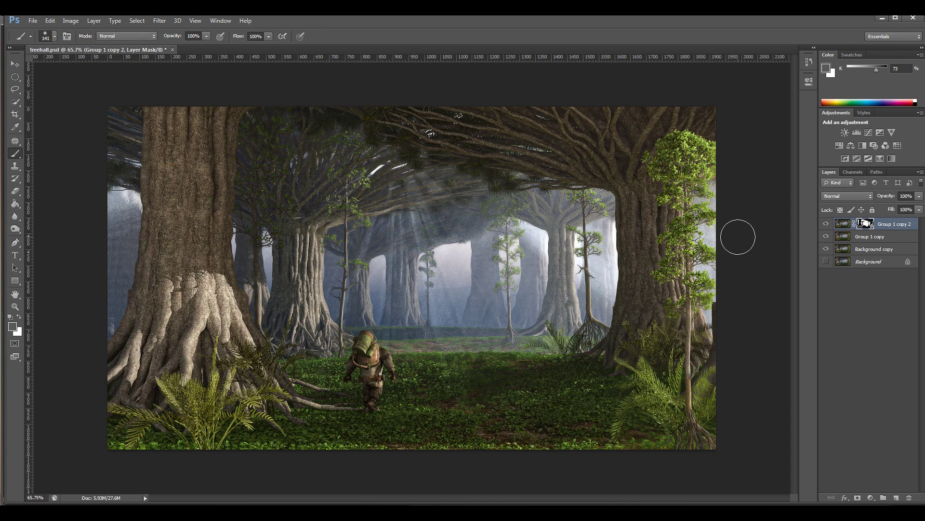
left_click(828, 224)
left_click(827, 224)
left_click(827, 224)
left_click(827, 224)
left_click(827, 223)
left_click(827, 224)
left_click(827, 224)
left_click(827, 224)
left_click(827, 224)
left_click(827, 223)
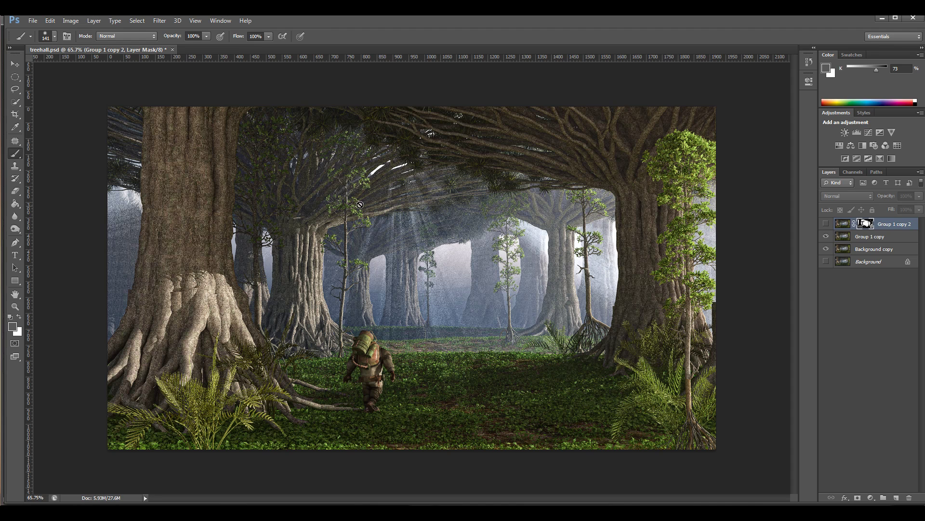
left_click(827, 224)
left_click(827, 224)
left_click(827, 223)
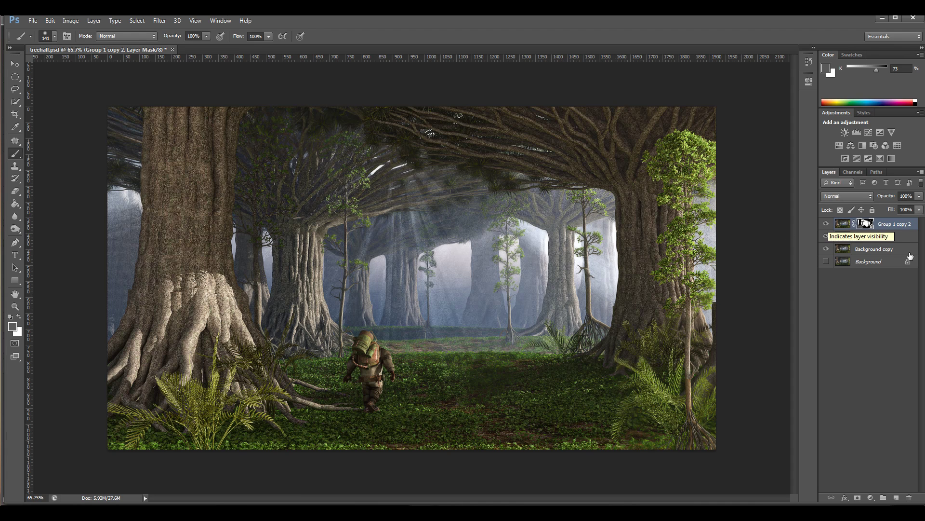
- Merge Group 1 copy 2 with Group 1 copy and duplicate the merged layer
left_click(877, 237, "shift")
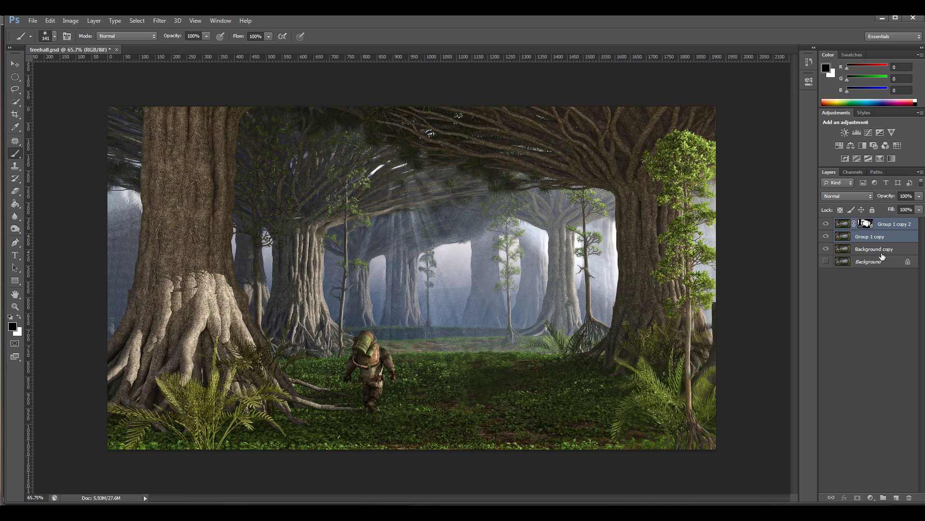
key("ctrl+e")
left_click_drag(879, 225, 897, 497)
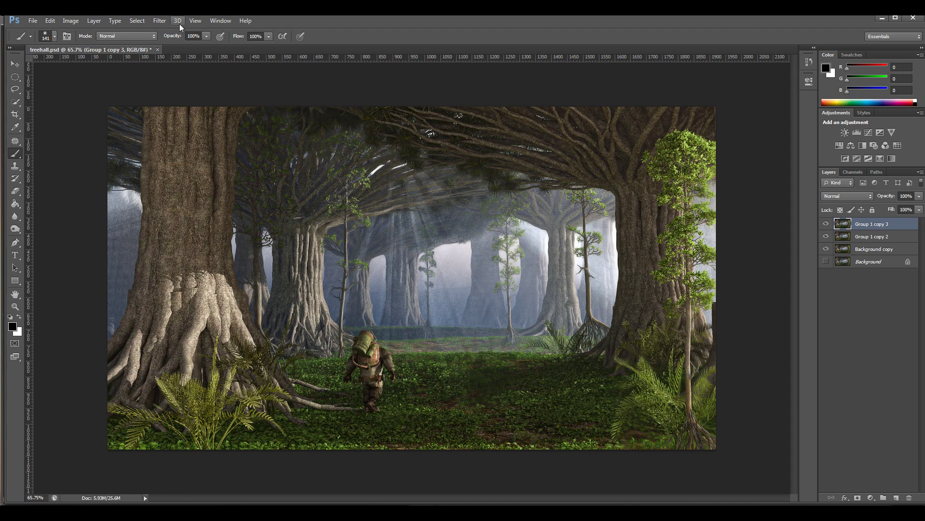
- Open Filter Forge on the duplicate layer and choose the PhotoTone filter from the Photo category
left_click(164, 21)
mouse_move(259, 215)
left_click(297, 215)
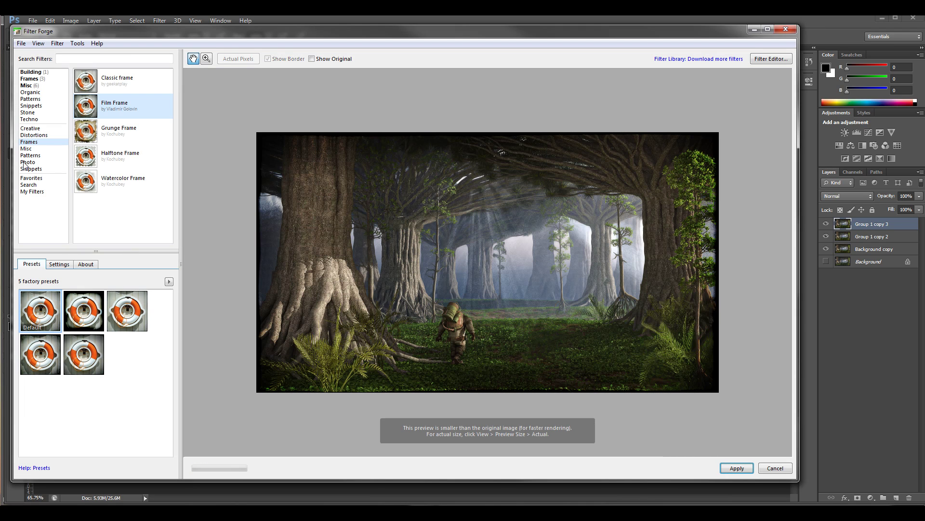
left_click(26, 162)
left_click_drag(170, 99, 170, 177)
left_click(126, 135)
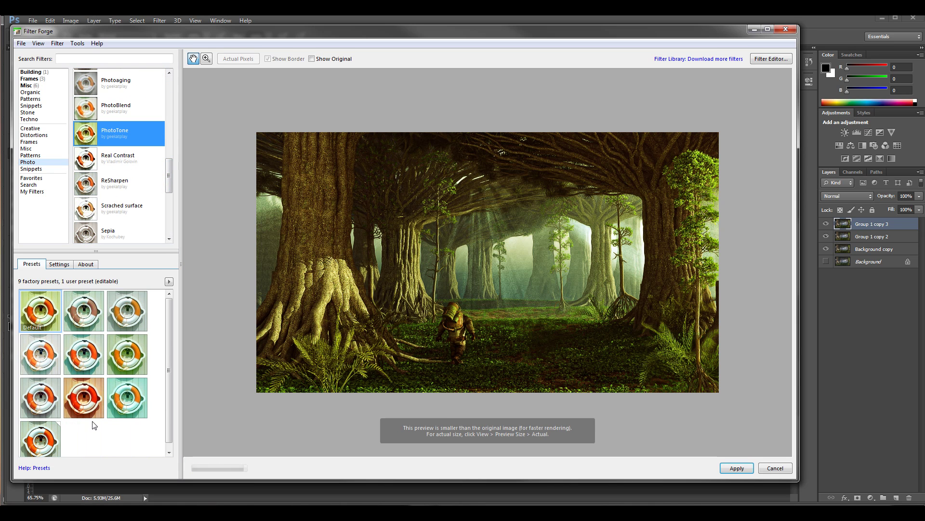
- Preview the PhotoTone user preset and several factory presets on the forest image to compare their color tones
left_click(44, 440)
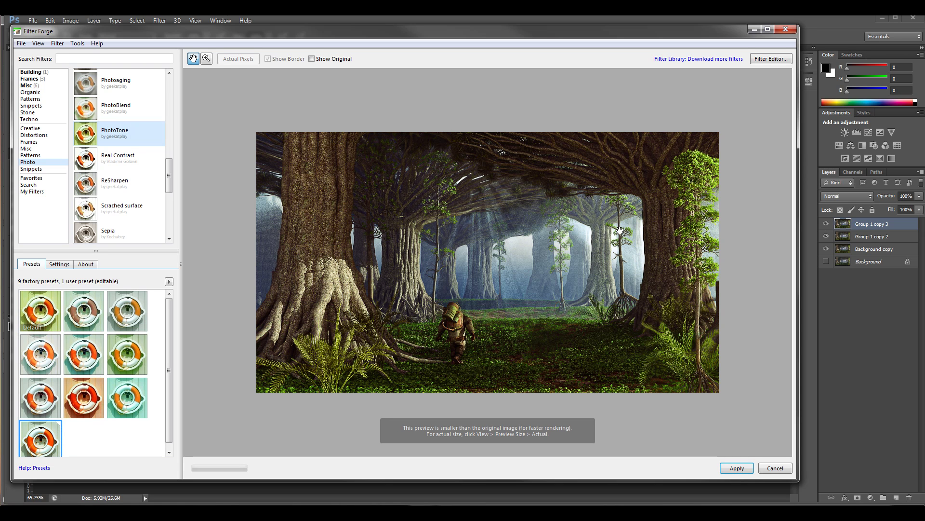
left_click(77, 313)
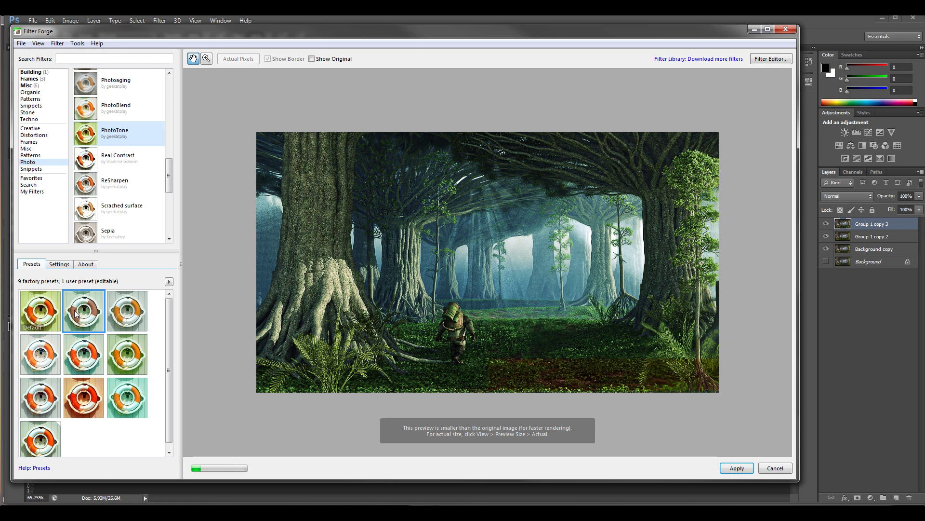
left_click(46, 339)
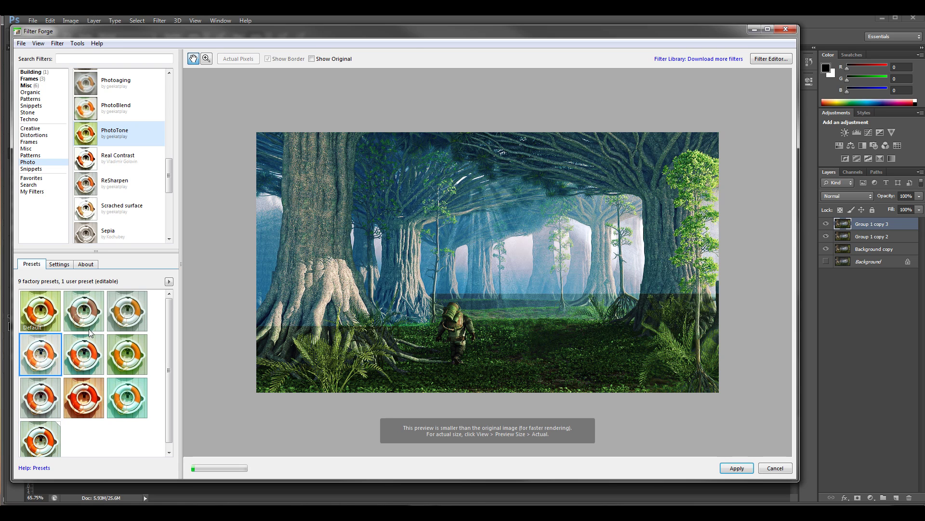
left_click(98, 345)
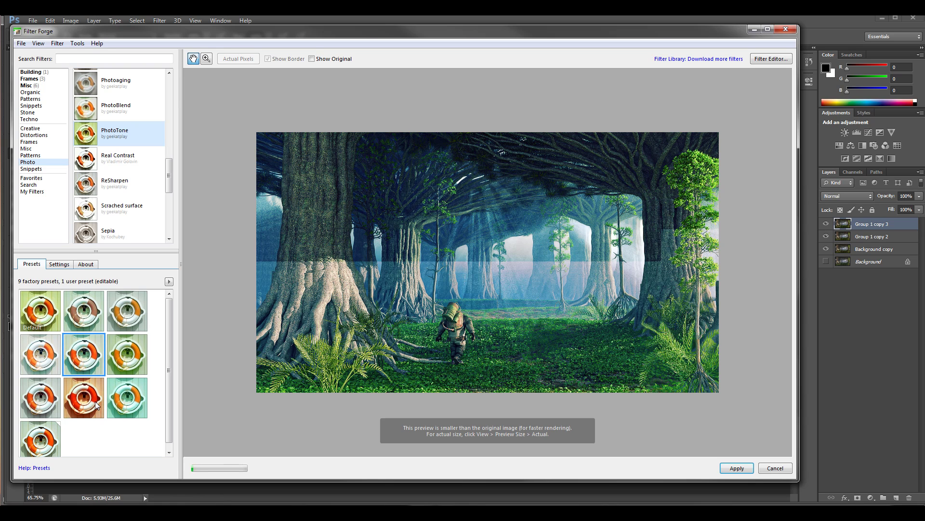
left_click(96, 405)
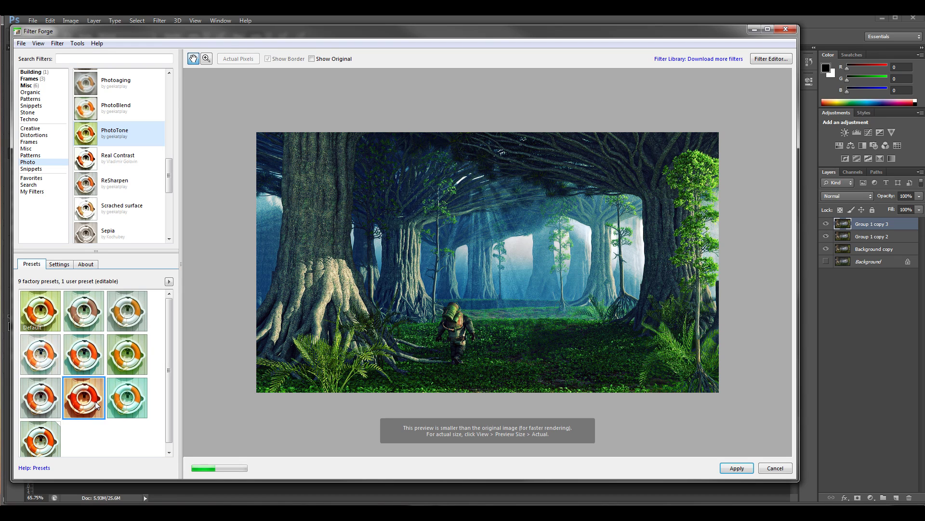
left_click(136, 403)
left_click(136, 358)
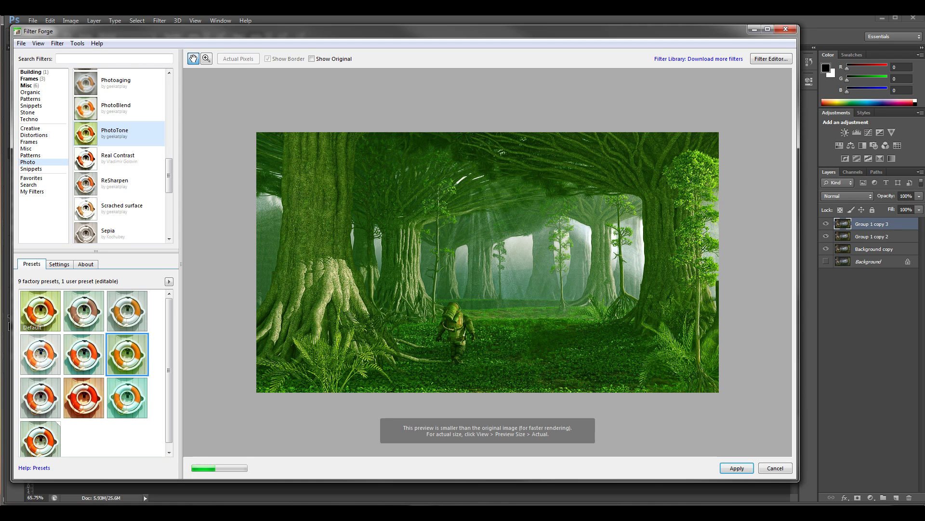
left_click(53, 394)
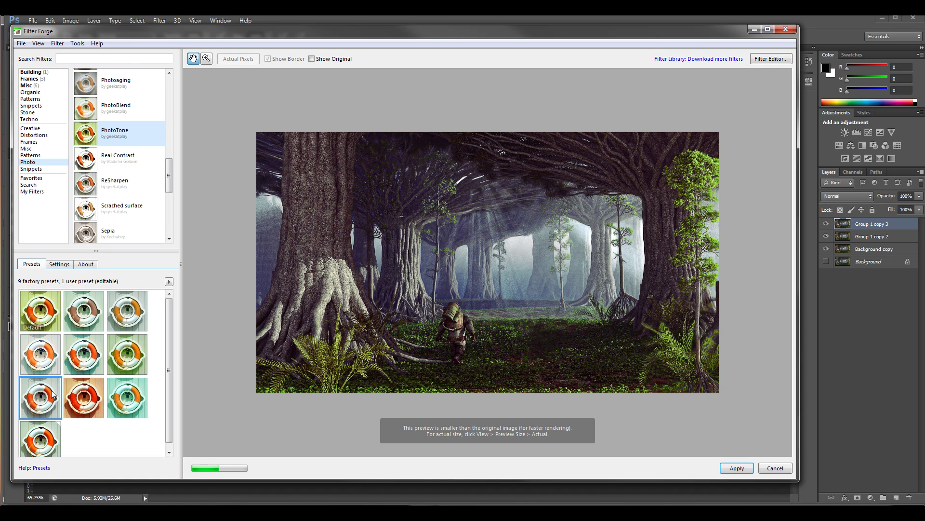
left_click(40, 313)
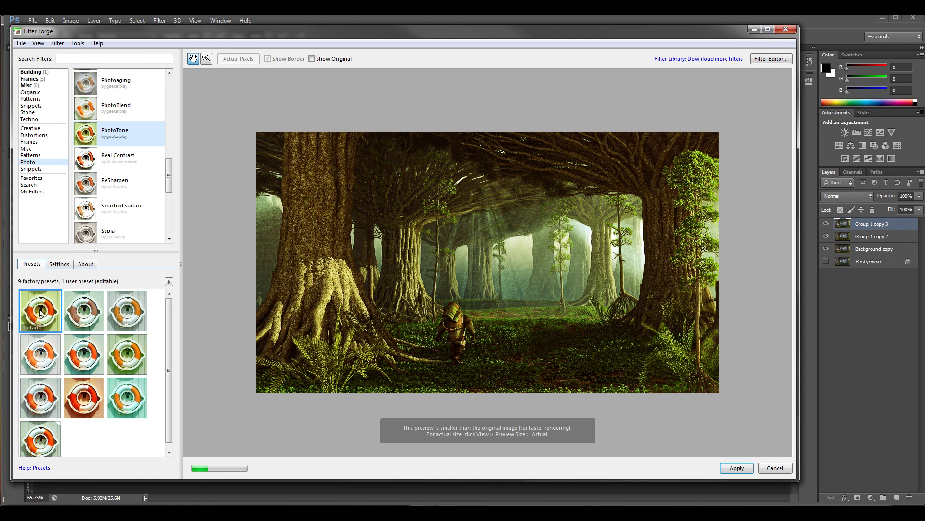
- Apply the PhotoTone user preset to Group 1 copy 3, reduce the layer's fill to 59% and check its effect
left_click(51, 441)
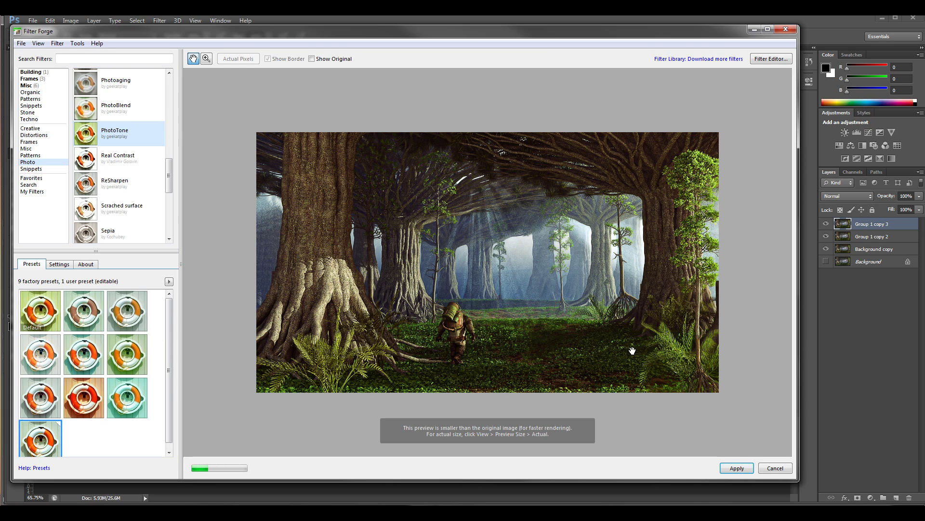
left_click(736, 468)
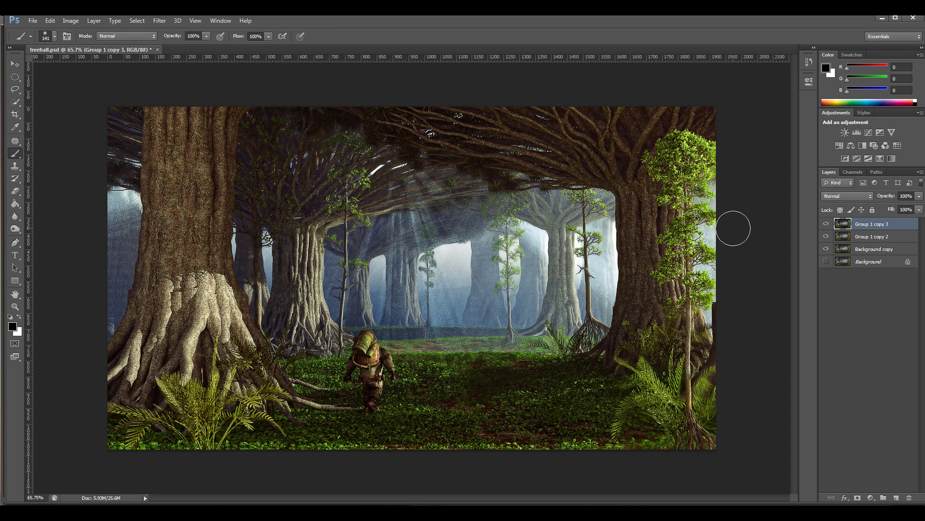
left_click(919, 210)
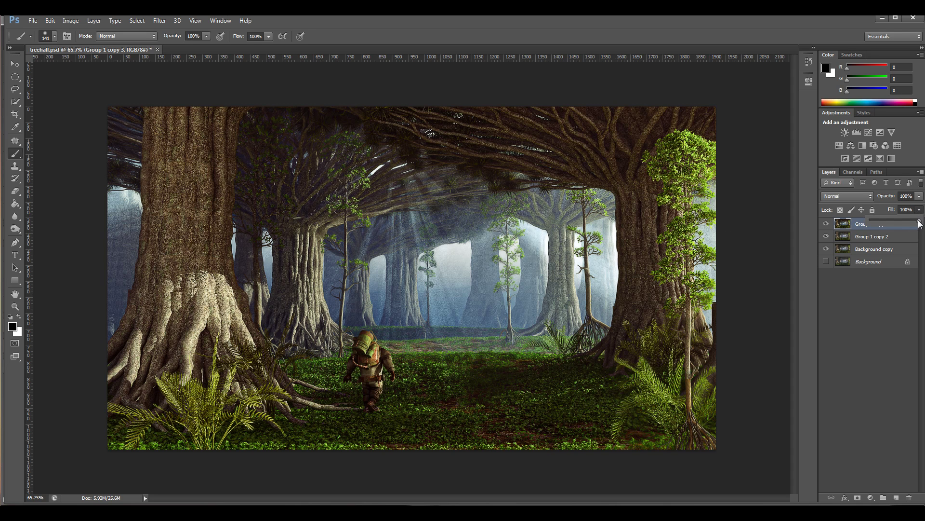
left_click_drag(877, 222, 896, 223)
left_click_drag(903, 225, 903, 225)
left_click_drag(921, 223, 899, 223)
left_click(826, 226)
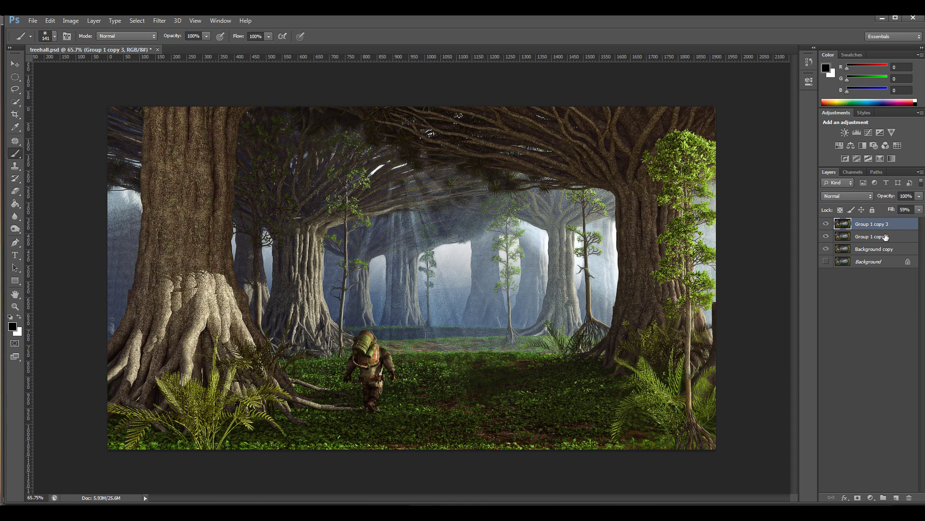
- Merge the Group 1 copy 3 layer with Group 1 copy 2
left_click(886, 237)
left_click(887, 225, "shift")
key("ctrl+e")
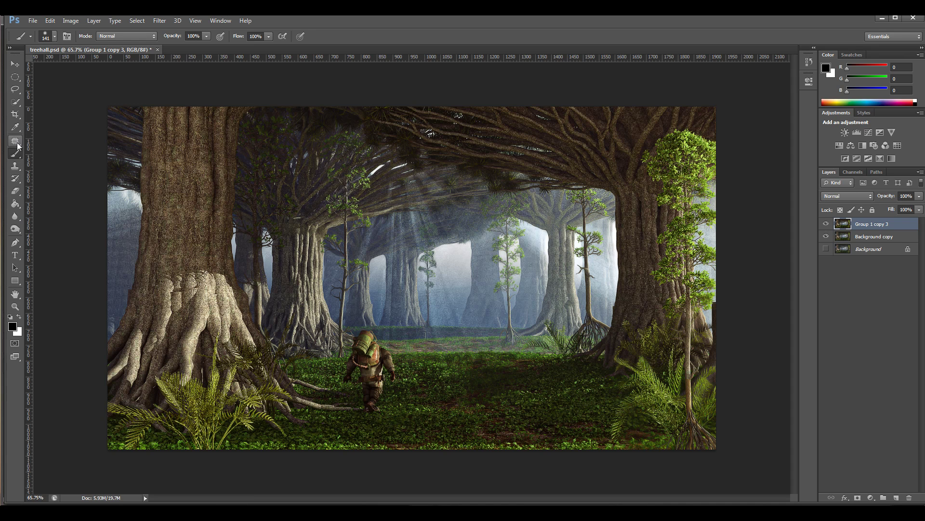
- Set up the Clone Stamp tool with a 13 px brush for retouching the large left tree trunk
left_click(15, 306)
left_click_drag(138, 297, 182, 308)
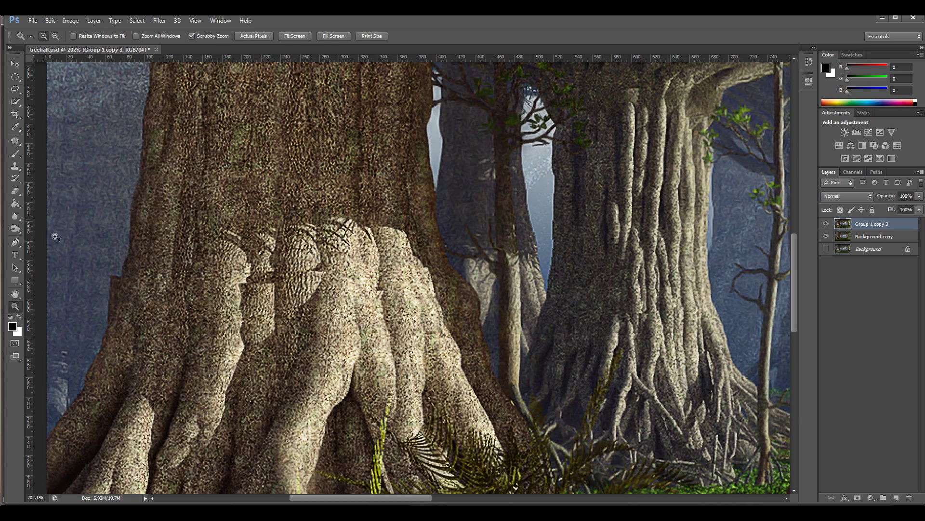
left_click(15, 166)
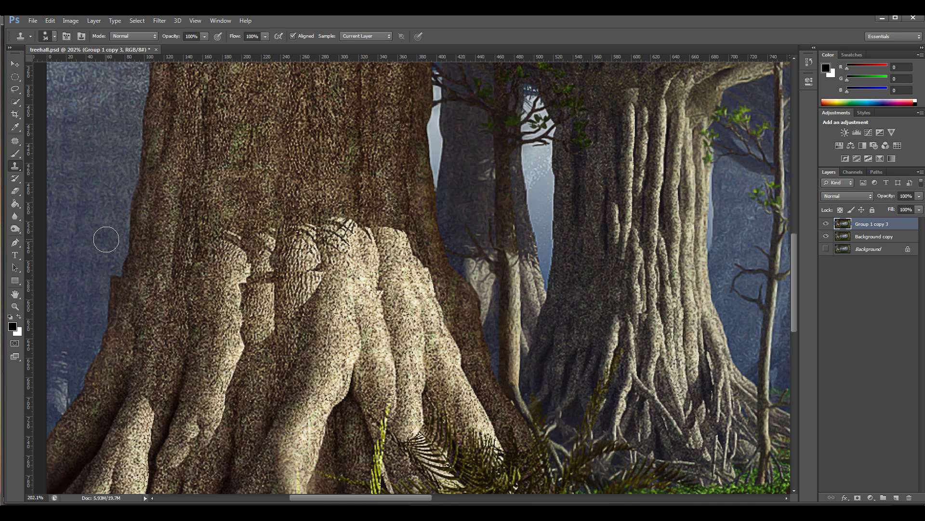
left_click(51, 37)
left_click_drag(33, 68, 27, 68)
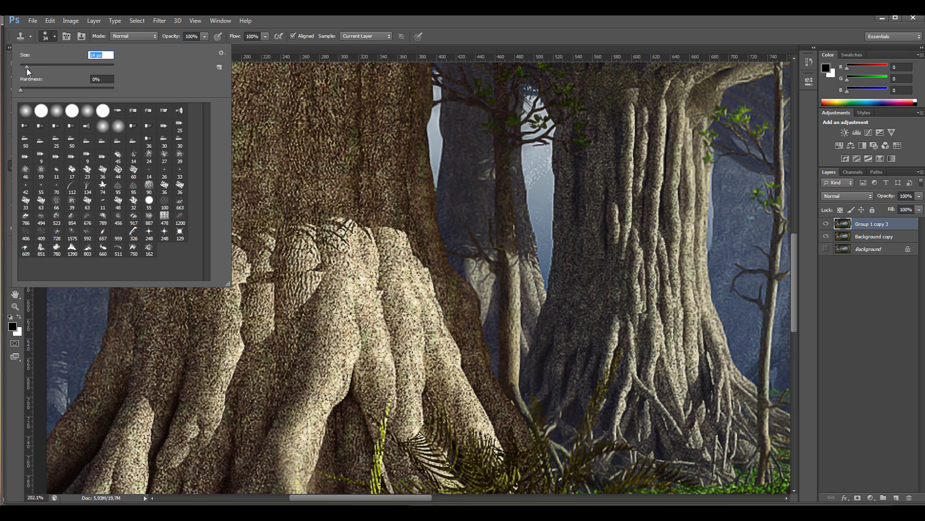
left_click(55, 36)
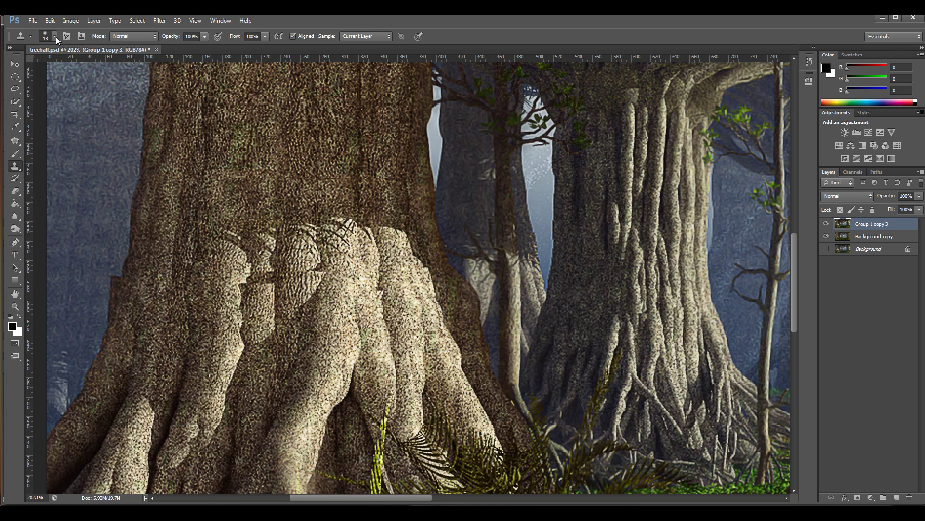
- Patch the jagged breaks along the large left trunk's outer edge and the hard seams between its roots using Content-Aware patching
left_click(15, 143)
mouse_move(107, 268)
left_mouse_down()
mouse_move(102, 330)
mouse_move(121, 280)
mouse_move(110, 265)
mouse_move(94, 309)
mouse_move(103, 268)
mouse_move(101, 331)
mouse_move(108, 270)
mouse_move(117, 265)
left_mouse_up()
left_click(156, 282)
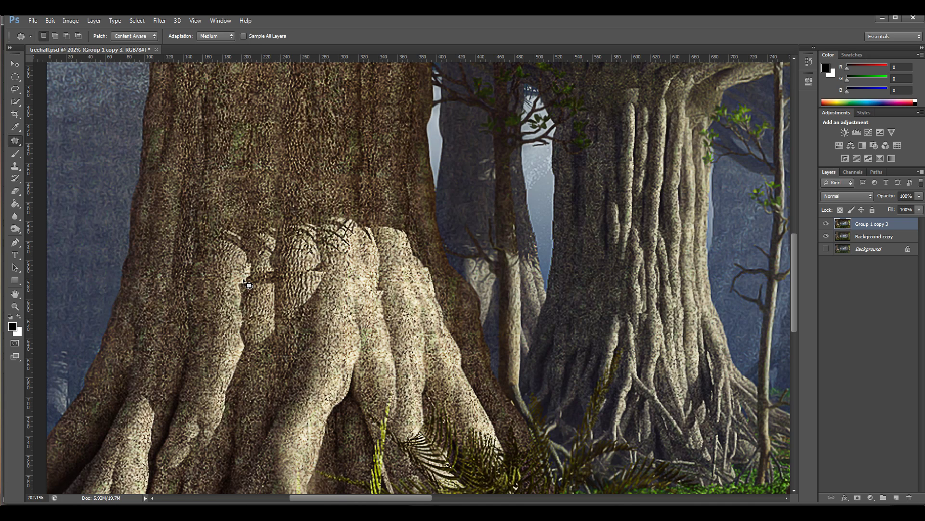
mouse_move(240, 285)
left_mouse_down()
mouse_move(271, 288)
mouse_move(277, 272)
mouse_move(247, 271)
mouse_move(270, 268)
left_mouse_up()
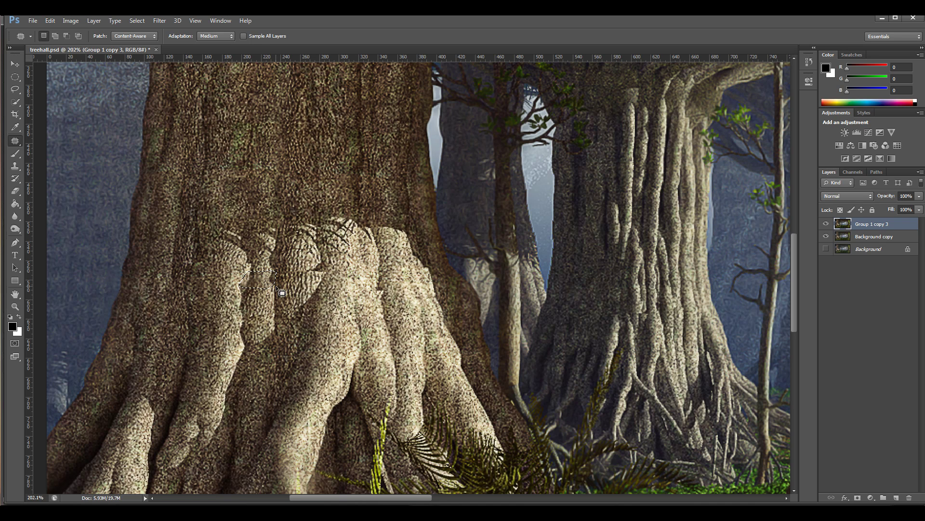
key("ctrl+d")
left_click(15, 166)
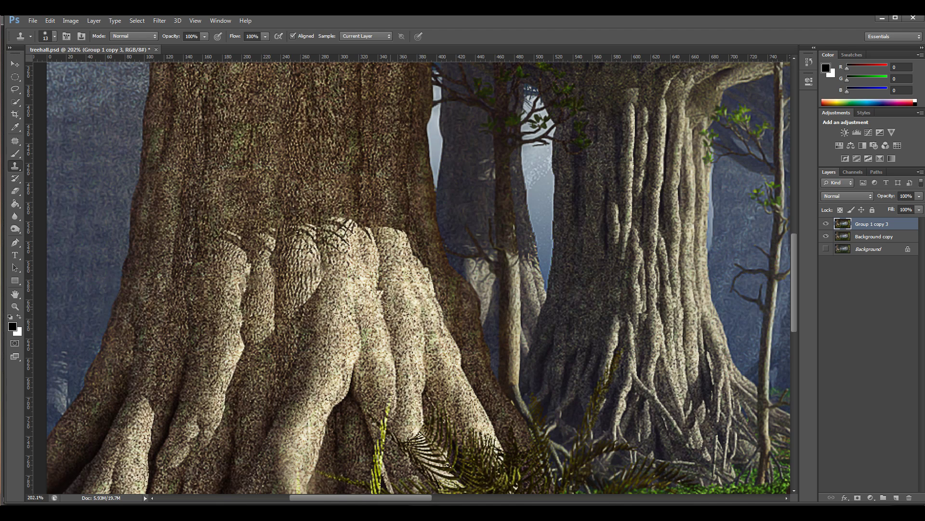
scroll(297, 302, "down", 3)
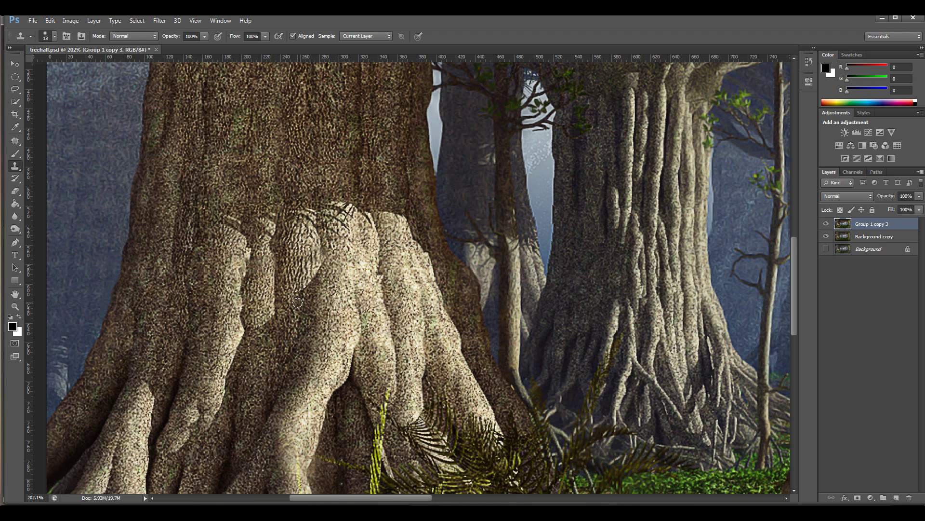
scroll(280, 304, "up", 2)
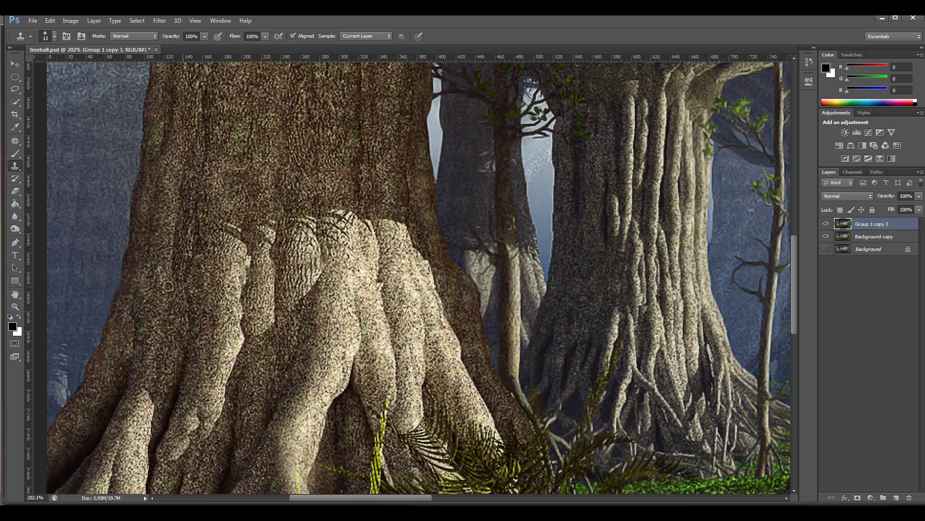
- Patch the notch on the large right trunk's edge and clone over the flaws around the distant background trunks
left_click_drag(326, 499, 527, 499)
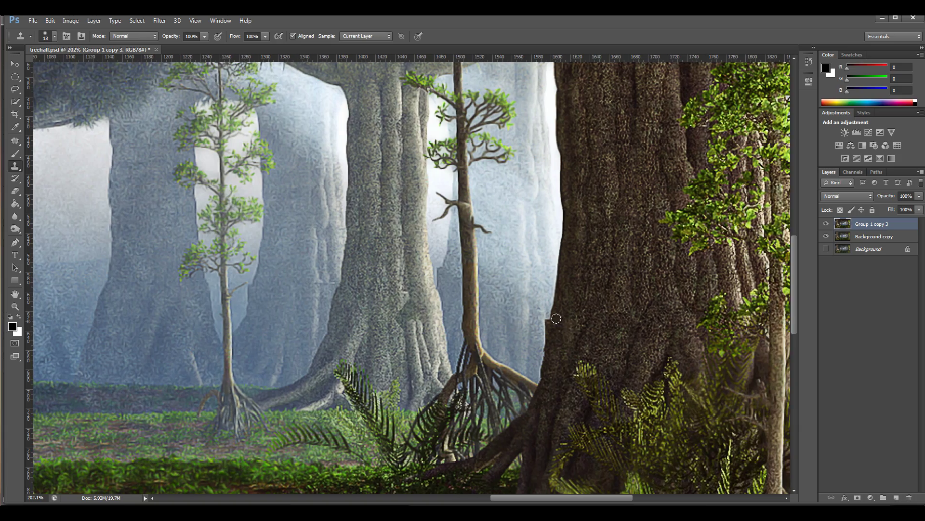
left_click(16, 141)
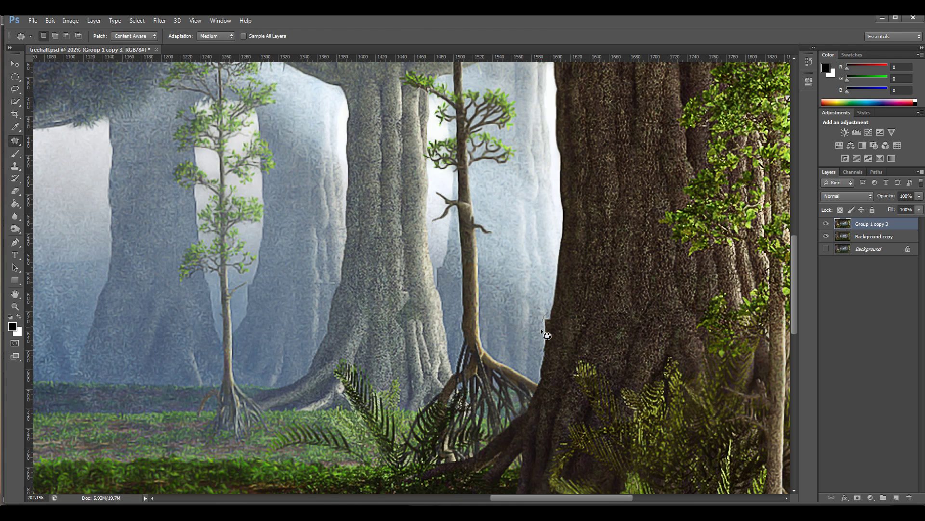
left_click_drag(548, 331, 548, 325)
key("ctrl+d")
mouse_move(247, 285)
left_mouse_down()
mouse_move(248, 300)
mouse_move(249, 287)
left_mouse_up()
left_click(15, 166)
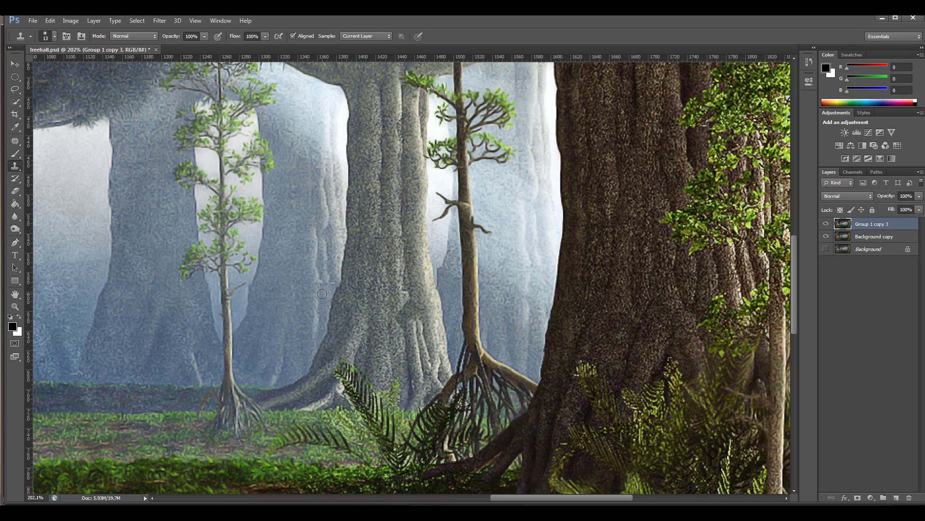
left_click(320, 295, "alt")
scroll(391, 303, "down", 1)
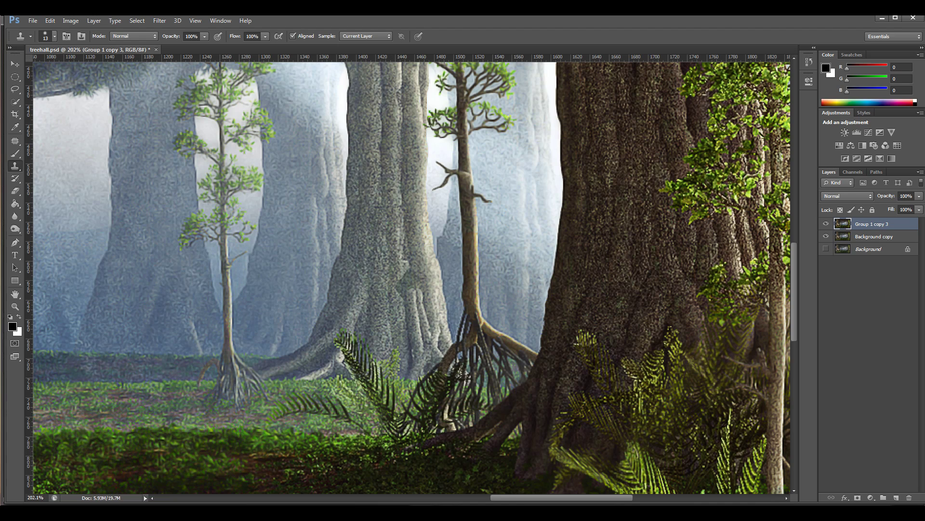
- Clone background haze and trunk texture over the rough edge of the partial trunk at the image's right border
left_click_drag(505, 496, 569, 504)
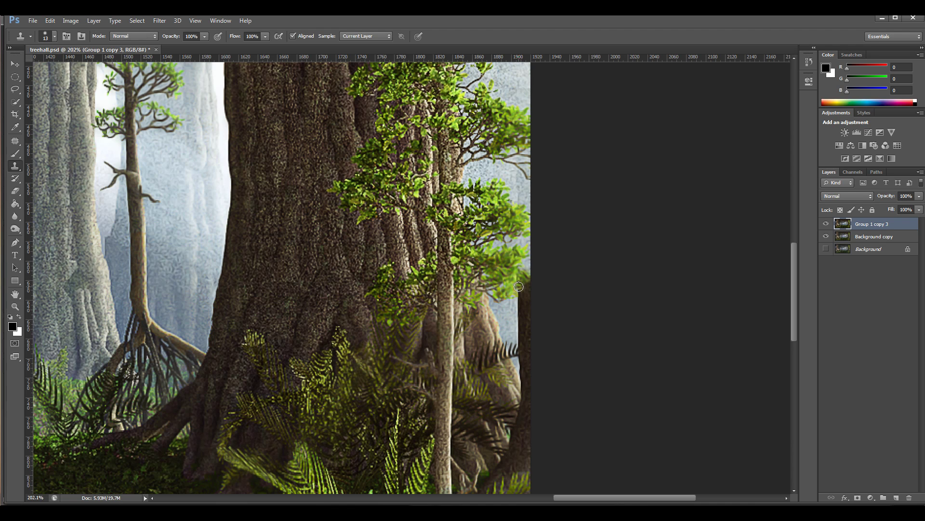
mouse_move(523, 282)
left_mouse_down()
mouse_move(519, 266)
mouse_move(529, 268)
left_mouse_up()
left_click(523, 300, "alt")
mouse_move(522, 299)
left_mouse_down()
mouse_move(519, 292)
mouse_move(518, 340)
mouse_move(513, 320)
left_mouse_up()
left_click(512, 329, "alt")
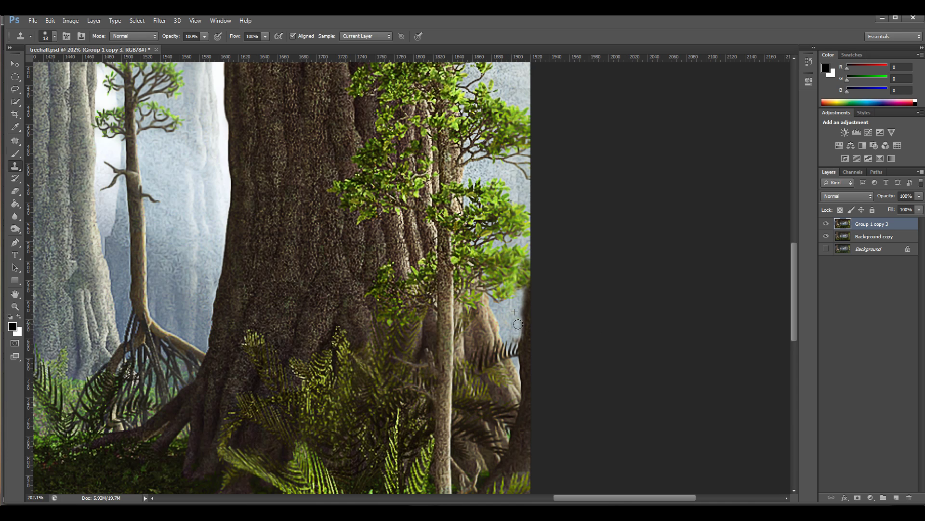
- Examine the right-hand ferns, the left tree's roots and trunk, and the branch canopy for remaining artifacts
scroll(562, 363, "down", 5)
scroll(563, 365, "down", 1)
scroll(562, 364, "up", 3)
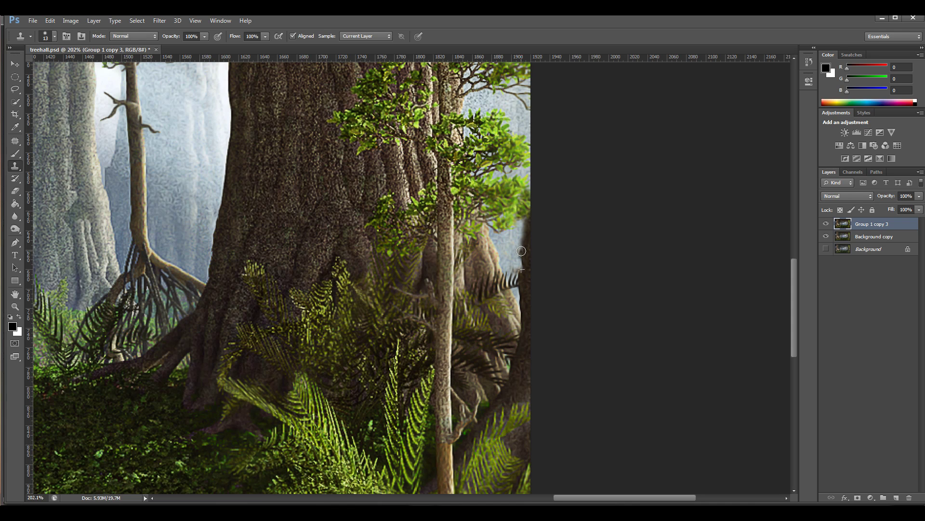
scroll(536, 271, "down", 3)
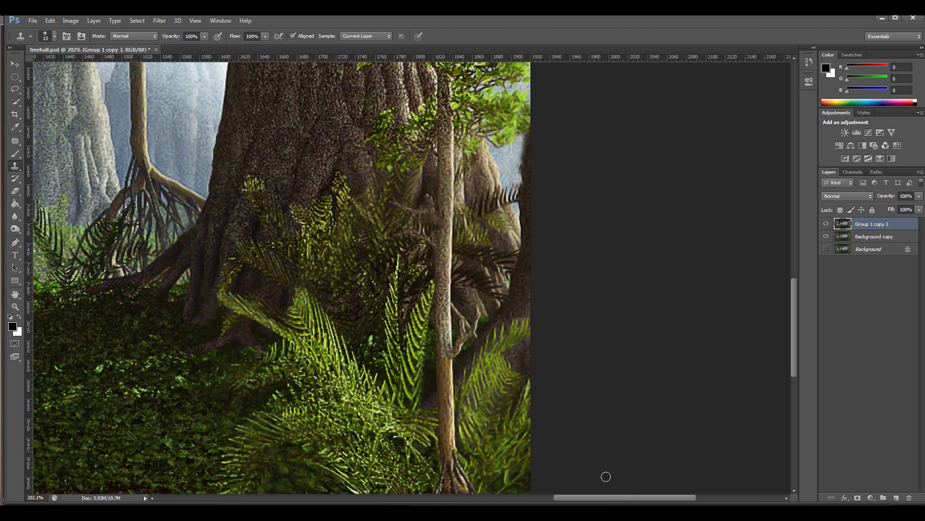
left_click_drag(631, 496, 391, 482)
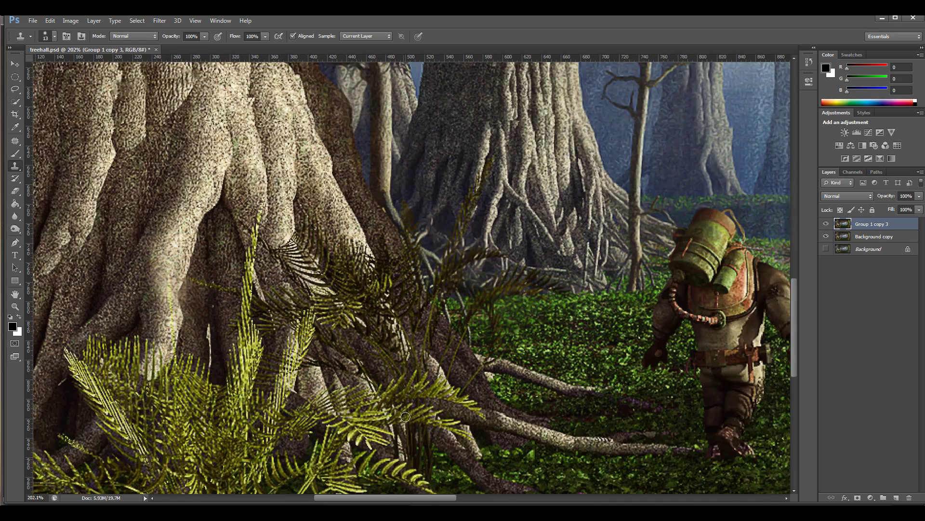
scroll(399, 268, "up", 4)
left_click_drag(793, 297, 796, 243)
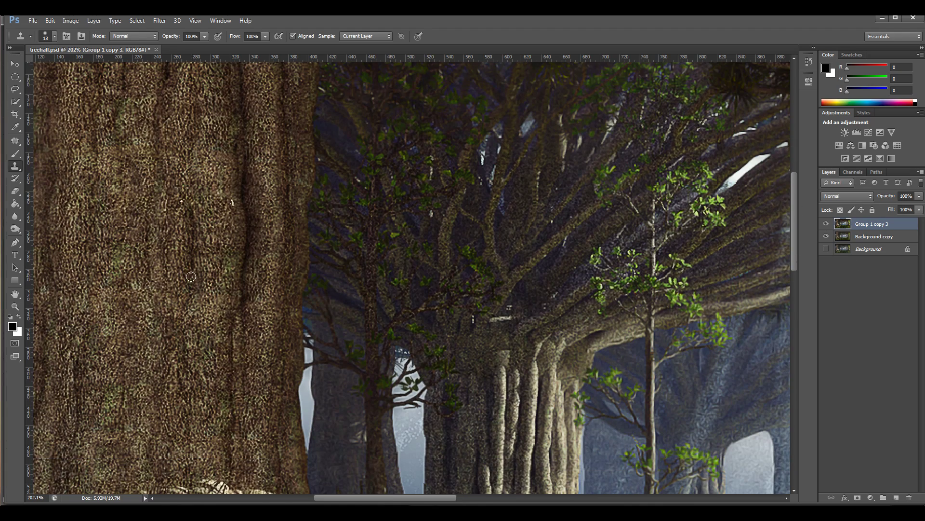
left_click_drag(452, 497, 426, 502)
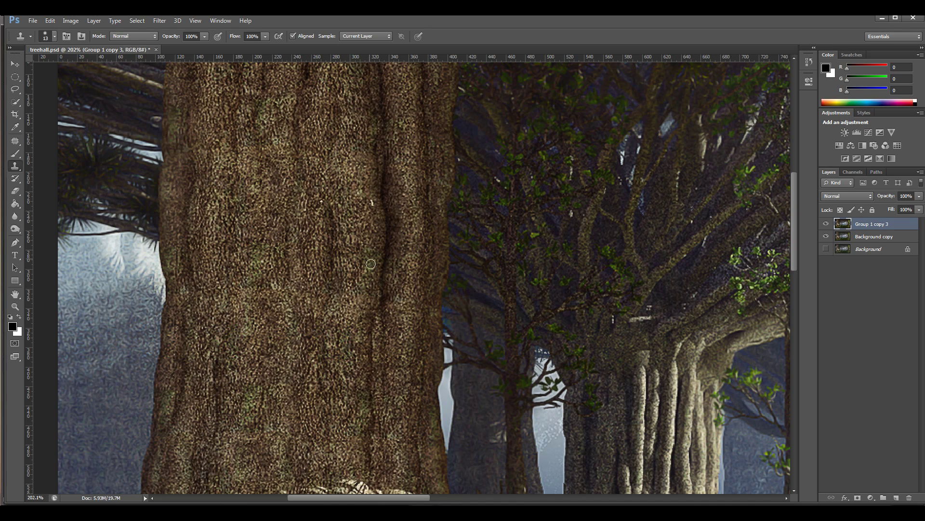
left_click_drag(398, 501, 473, 502)
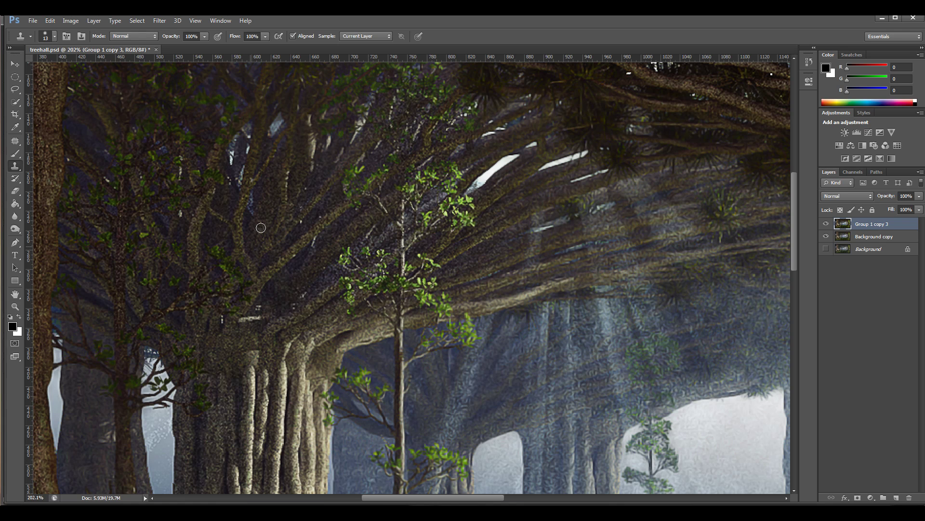
- Soften the harsh details in the branch canopy using the Blur tool with an 8 px brush
left_click(15, 216)
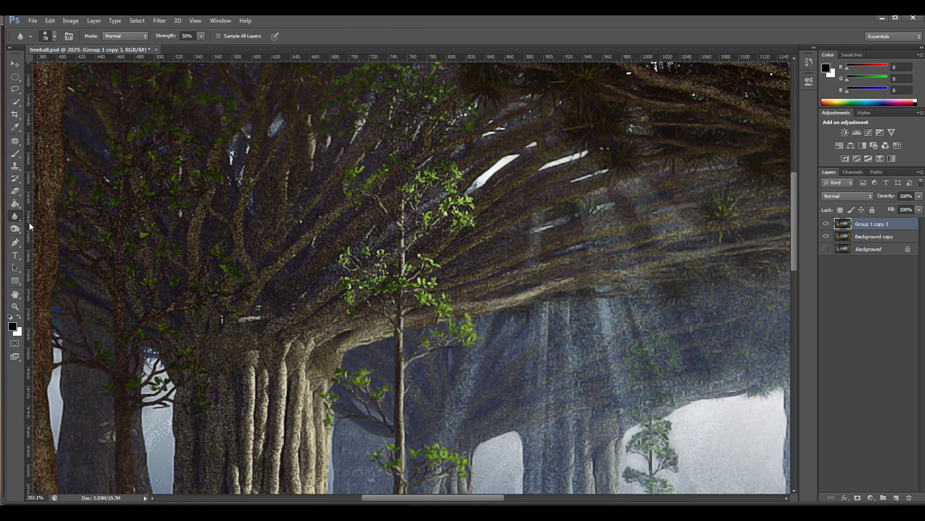
left_click(55, 37)
left_click_drag(57, 66, 24, 64)
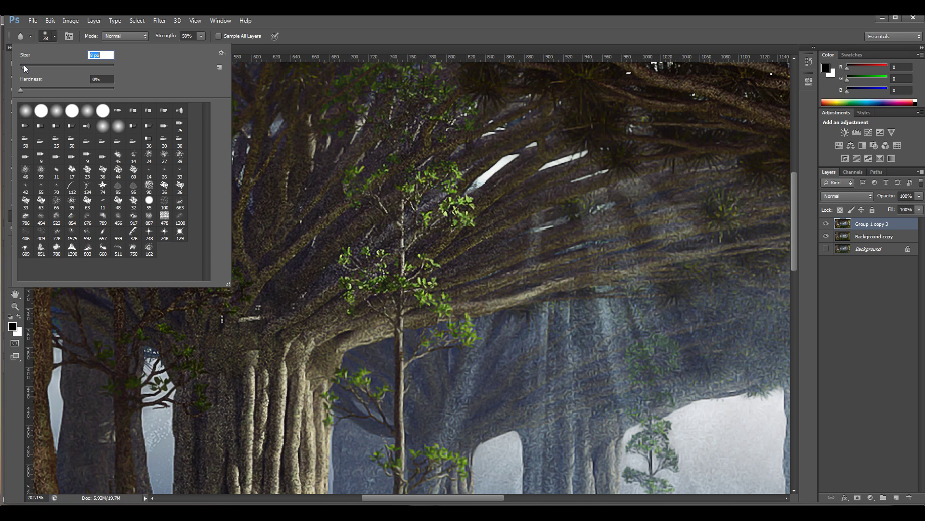
left_click(315, 313)
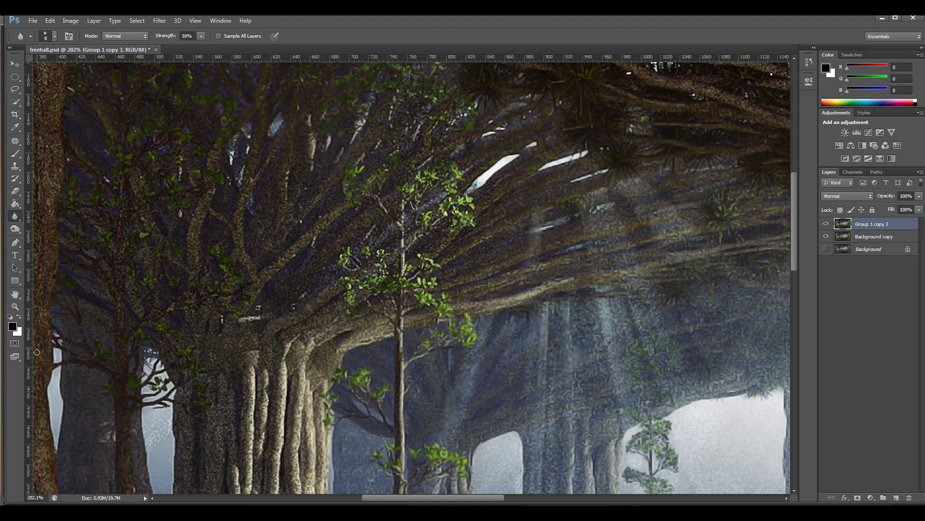
- Hide the Background copy layer and show the original Background layer beneath Group 1 copy 3
left_click(15, 306)
left_click_drag(677, 317, 646, 332)
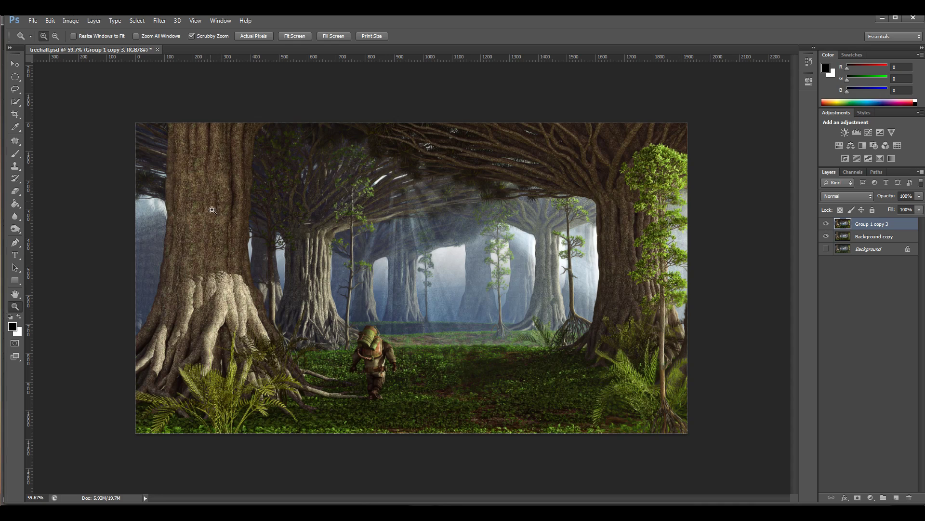
mouse_move(341, 258)
left_mouse_down()
mouse_move(352, 261)
mouse_move(345, 261)
left_mouse_up()
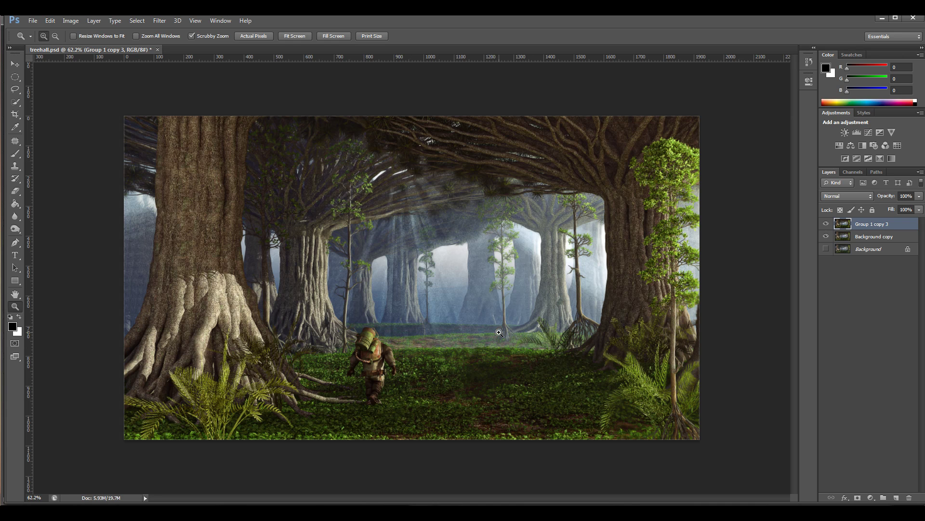
left_click(826, 236)
left_click(827, 224)
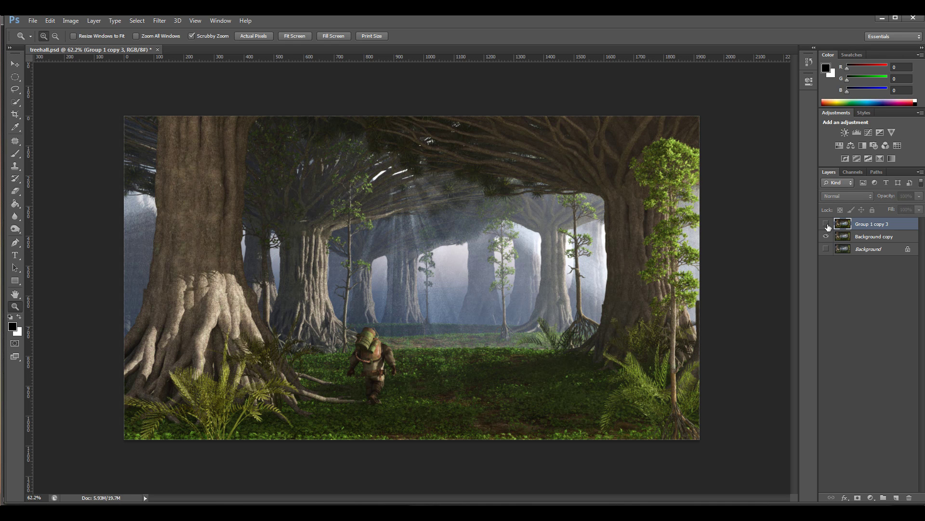
left_click(826, 236)
left_click(826, 248)
- Toggle the visibility of Group 1 copy 3 repeatedly to compare the enhanced scene with the original Background
left_click(826, 224)
left_click(826, 224)
left_click(826, 225)
left_click(826, 224)
left_click(826, 225)
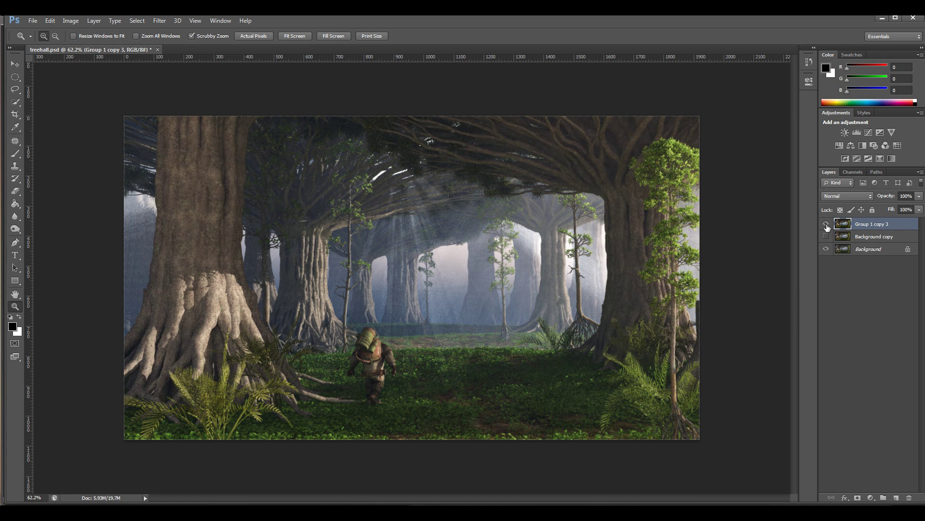
left_click(826, 224)
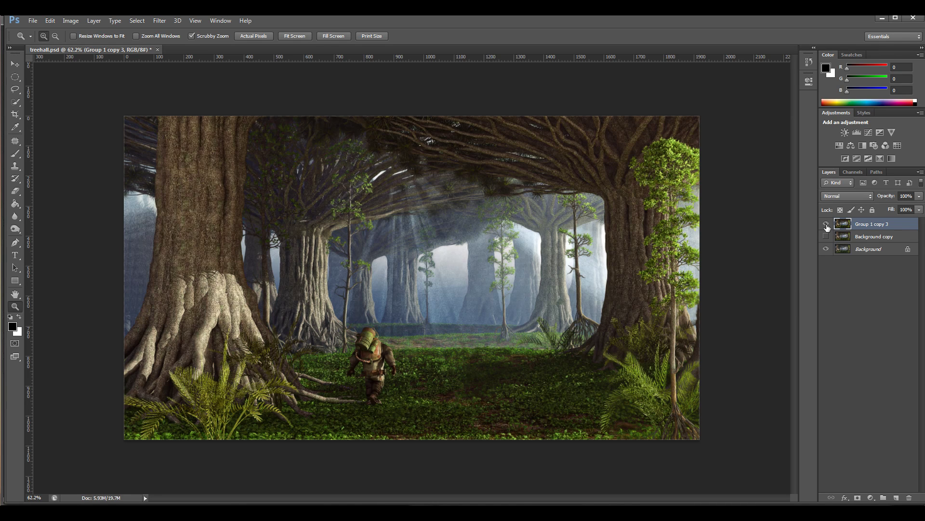
left_click(827, 224)
left_click(826, 224)
left_click(826, 224)
left_click(826, 224)
- Apply a Vibrance adjustment to Group 1 copy 3 with vibrance +31 and saturation 0
left_click(70, 20)
mouse_move(80, 46)
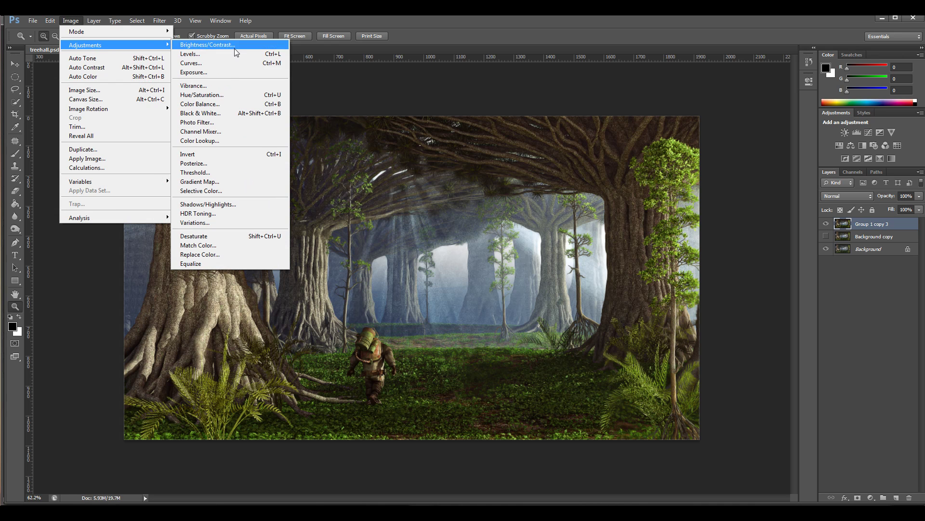
left_click(233, 90)
left_click_drag(583, 426, 598, 458)
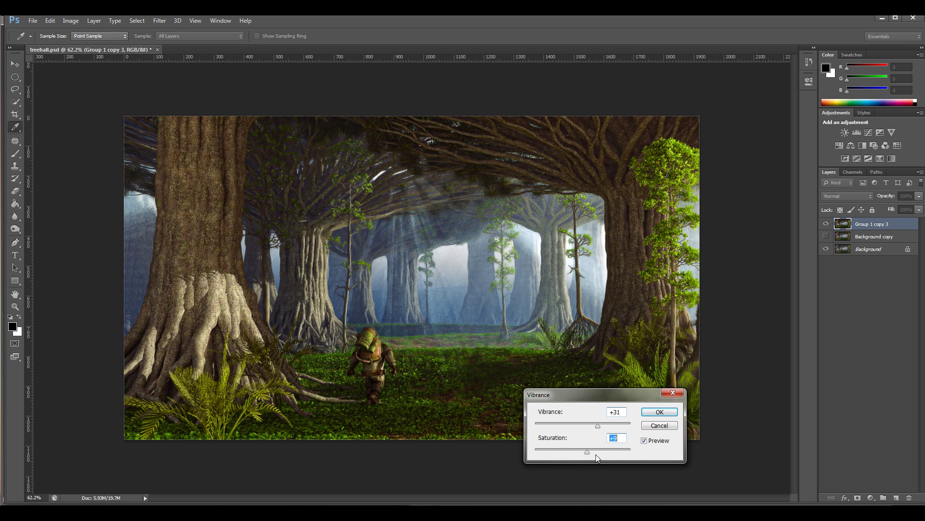
type("0")
left_click(650, 411)
key("z")
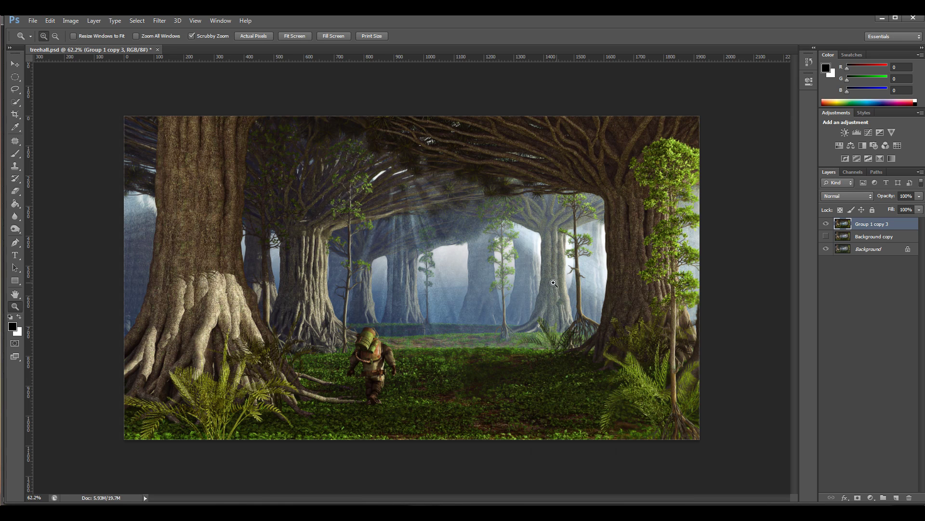
- Apply a Color Balance adjustment to Group 1 copy 3, shifting the cyan-red and yellow-blue levels
left_click(73, 23)
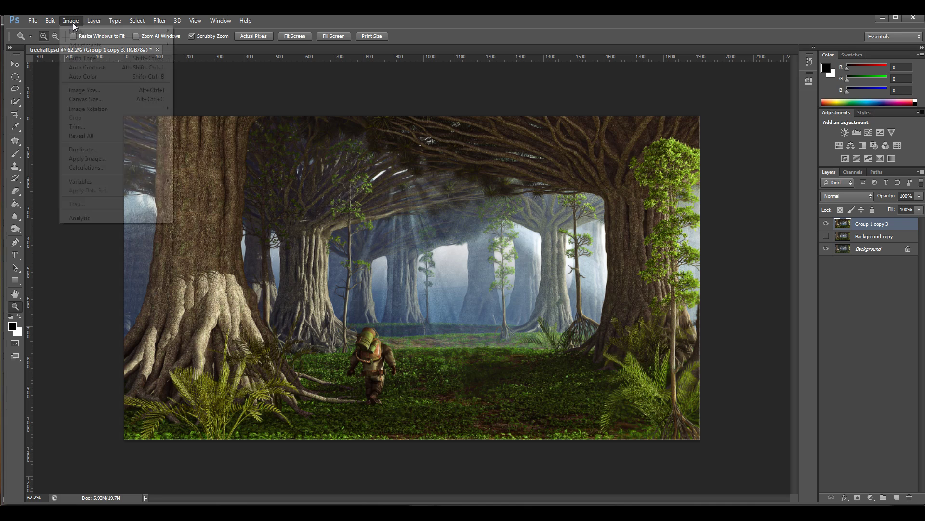
mouse_move(82, 45)
left_click(200, 104)
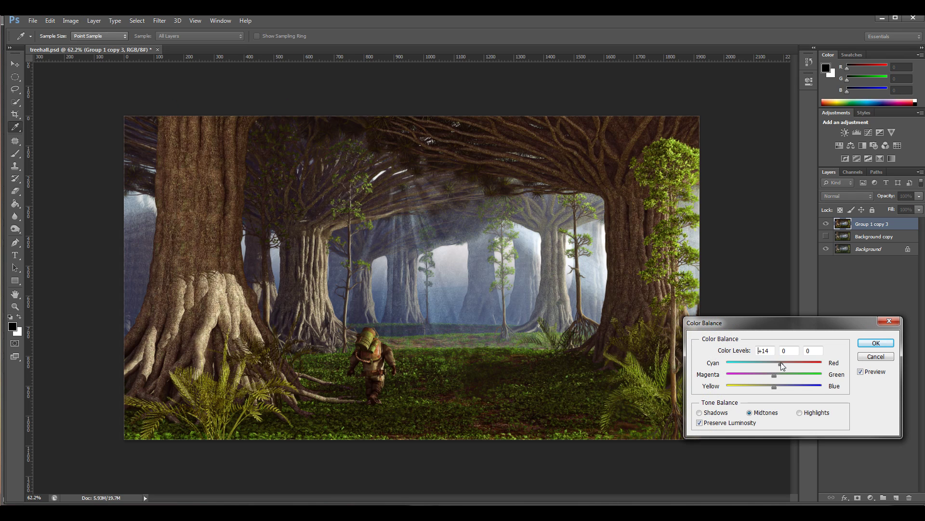
left_click_drag(781, 362, 779, 362)
left_click(773, 376)
mouse_move(774, 385)
left_mouse_down()
mouse_move(786, 387)
mouse_move(743, 387)
mouse_move(767, 391)
left_mouse_up()
key("Tab")
left_click_drag(779, 364, 765, 364)
left_click(866, 347)
mouse_move(509, 297)
left_mouse_down()
mouse_move(450, 295)
mouse_move(499, 294)
left_mouse_up()
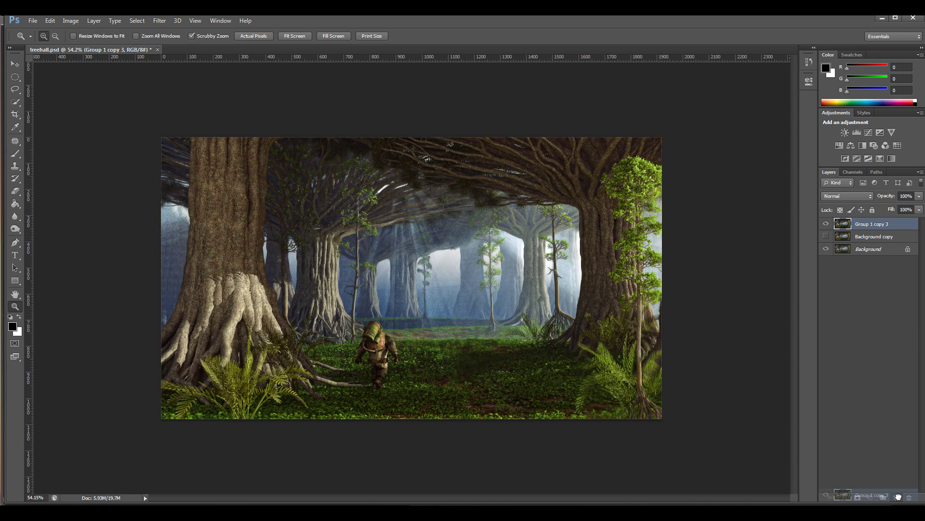
- Duplicate Group 1 copy 3 and apply Oil Paint to the copy with stylization 10, cleanliness 2.45, scale 0.1, bristle detail 10 and shine 0
key("ctrl+j")
left_click(151, 23)
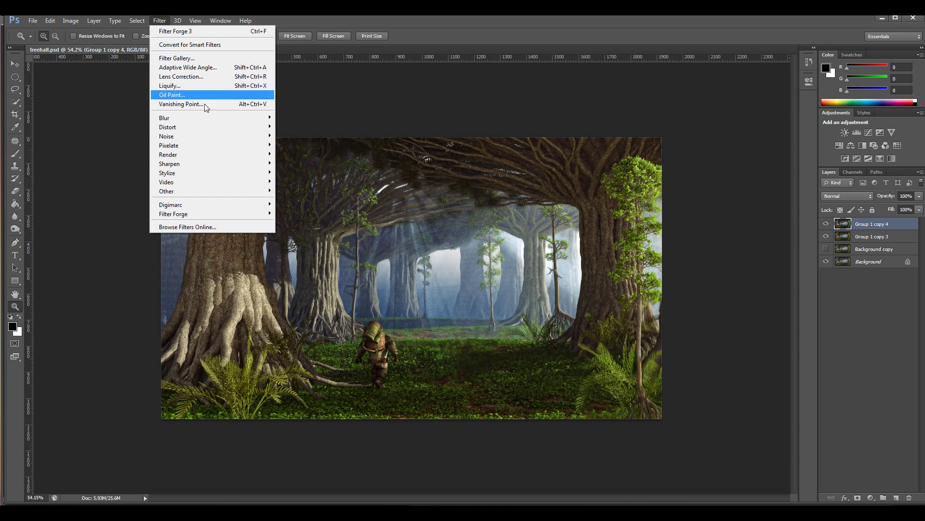
left_click(213, 94)
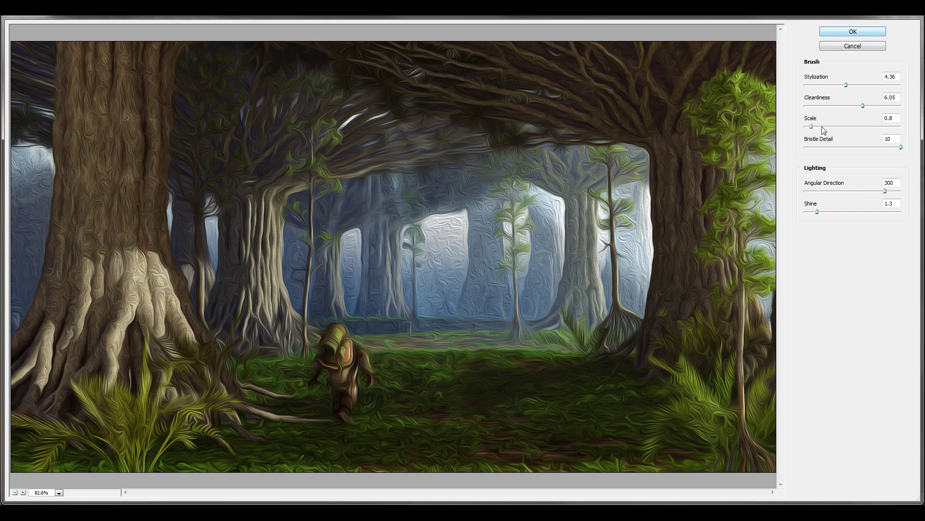
left_click_drag(812, 126, 804, 126)
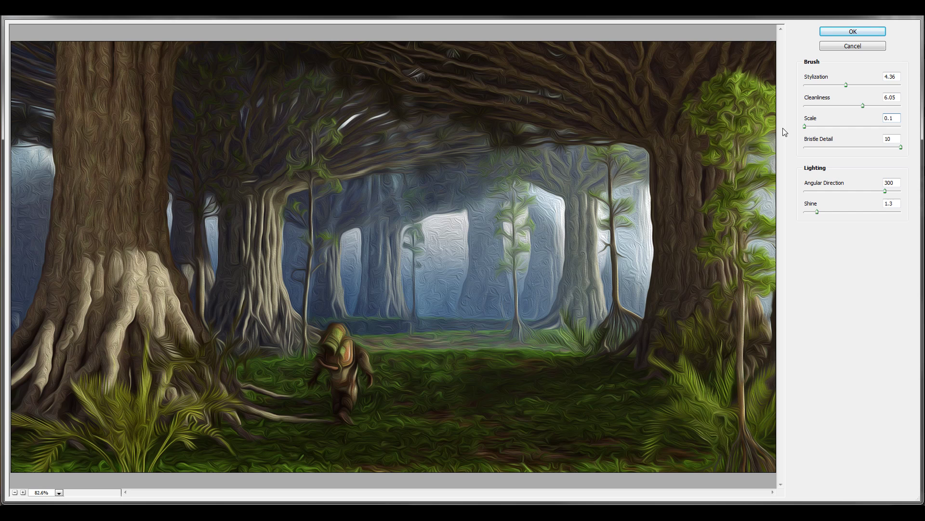
left_click_drag(818, 212, 783, 215)
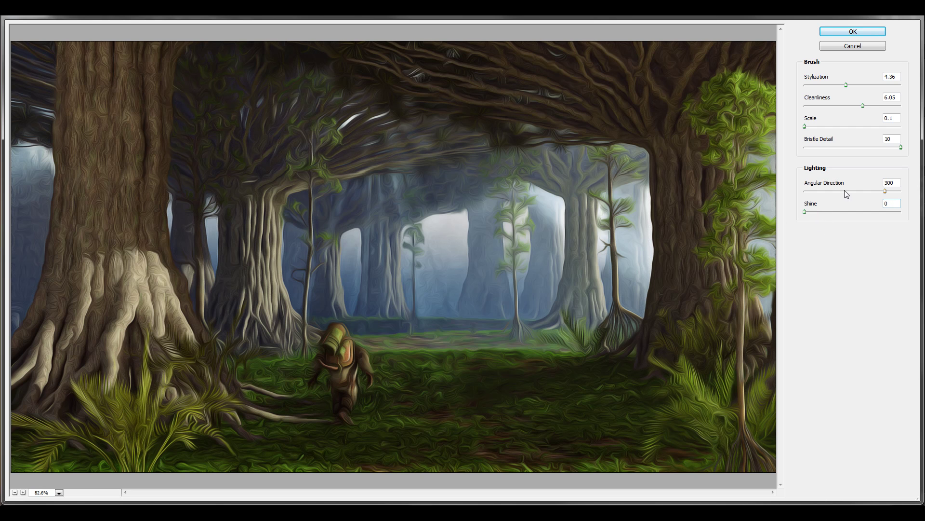
mouse_move(863, 106)
left_mouse_down()
mouse_move(840, 107)
mouse_move(896, 86)
mouse_move(909, 90)
left_mouse_up()
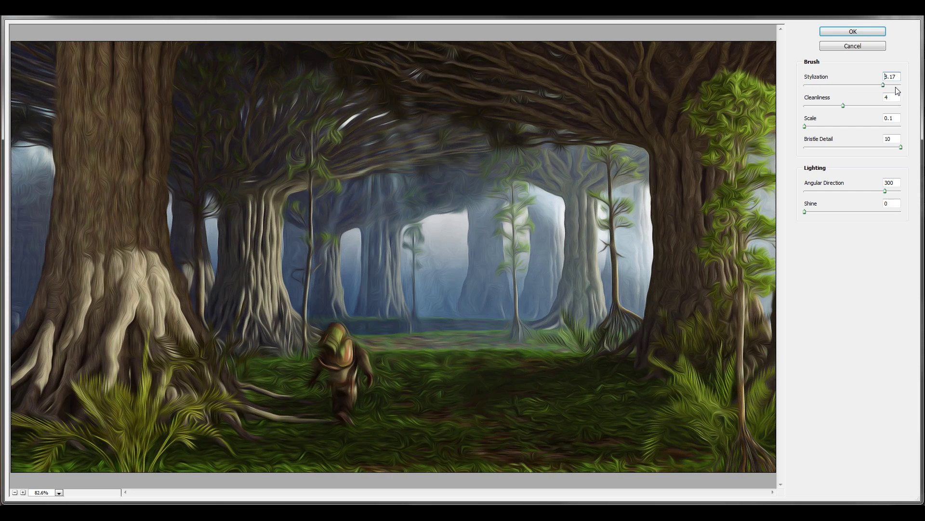
mouse_move(844, 105)
left_mouse_down()
mouse_move(900, 107)
mouse_move(829, 112)
left_mouse_up()
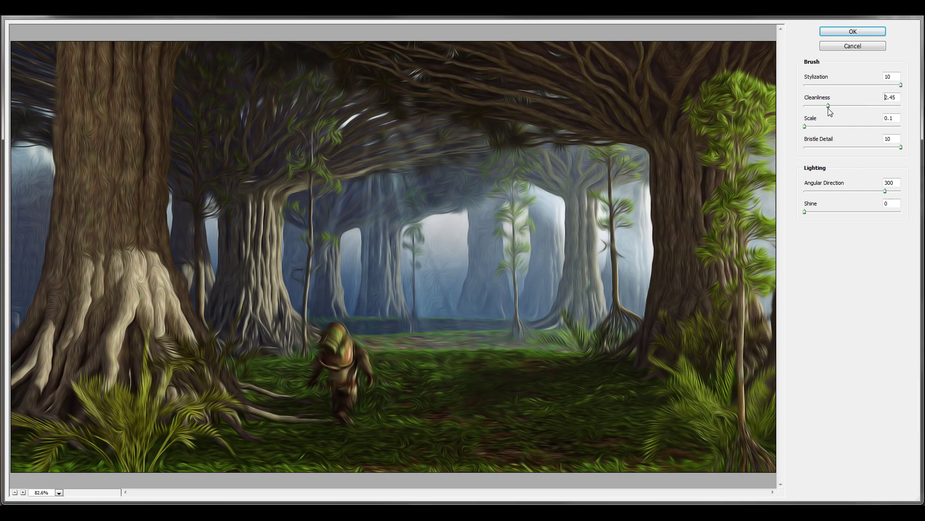
left_click(866, 30)
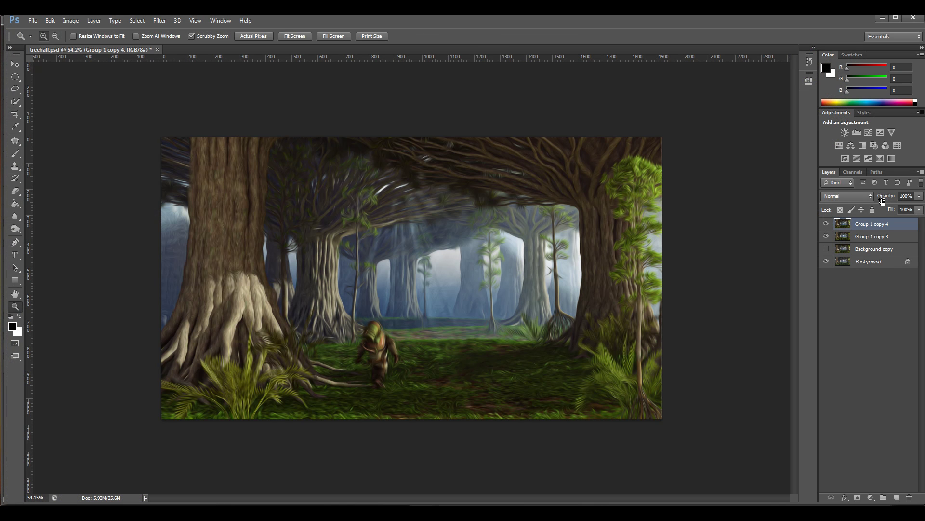
- Reduce the fill of the oil-painted Group 1 copy 4 layer to 45%
left_click(920, 209)
left_click_drag(918, 221, 896, 220)
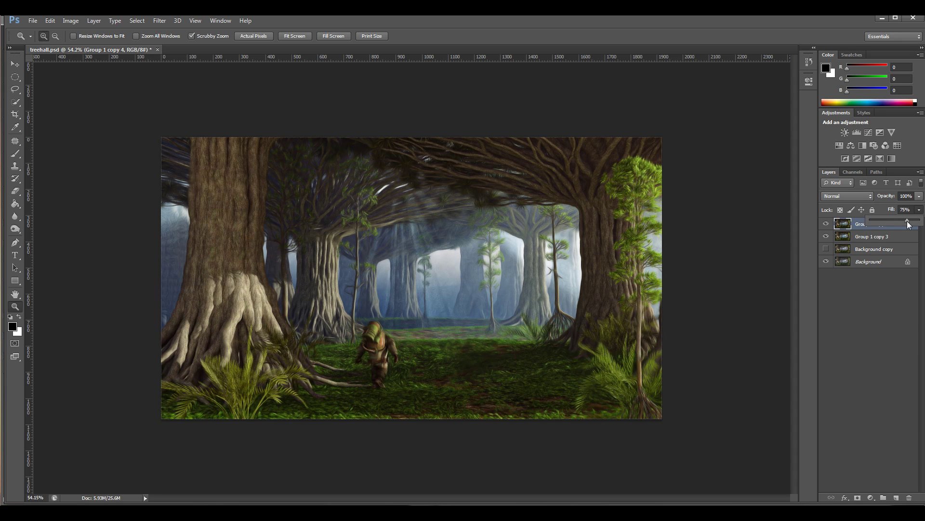
left_click_drag(882, 224, 892, 224)
key("Return")
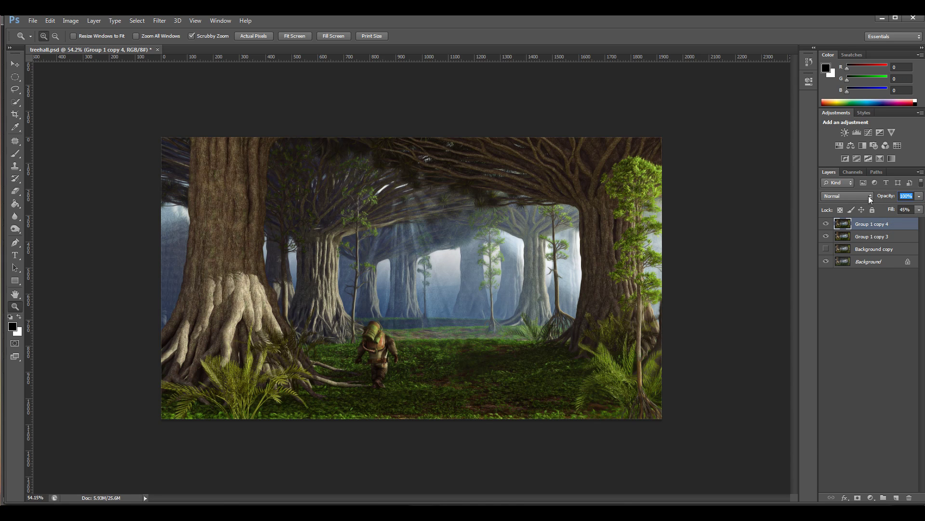
- Try the Overlay blend mode on Group 1 copy 4 with its fill at 46%
left_click(869, 196)
left_click(843, 320)
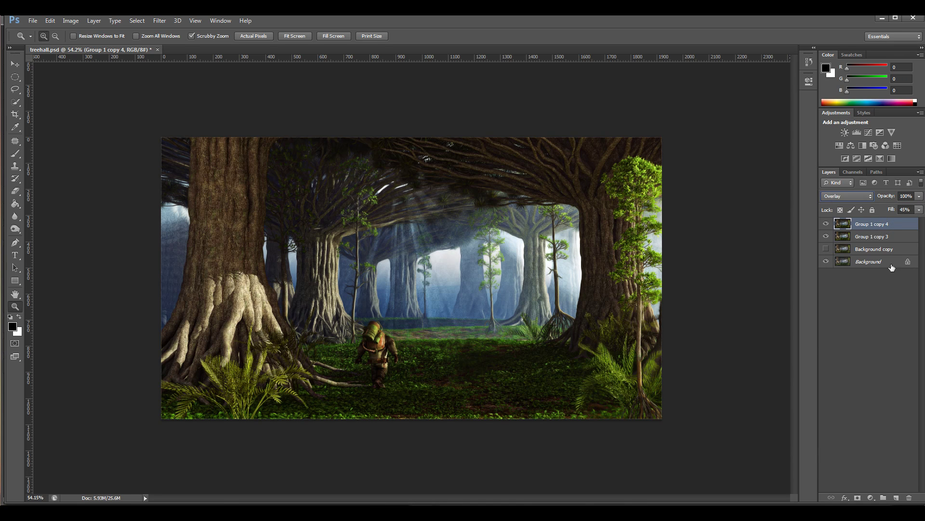
left_click(919, 210)
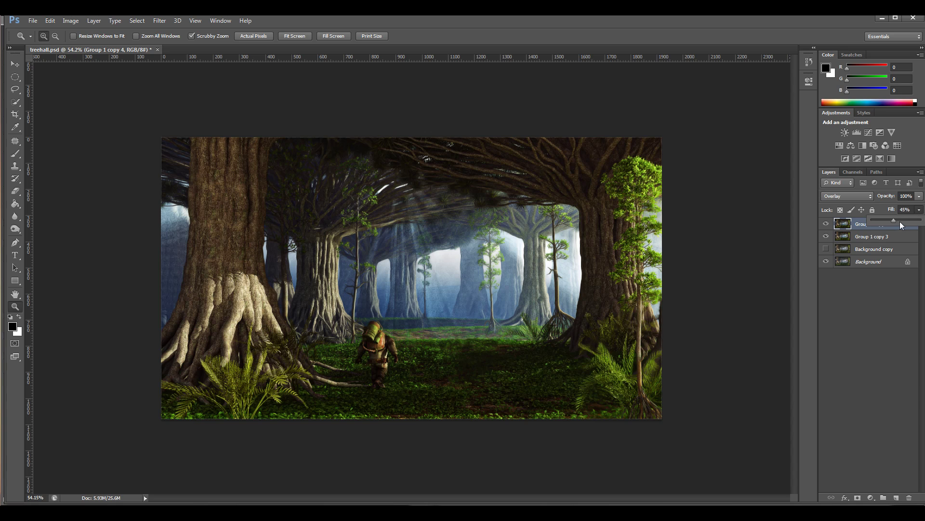
left_click_drag(920, 220, 886, 221)
- Set Group 1 copy 4 to the Screen blend mode with 20% fill and merge it with Group 1 copy 3
left_click(867, 196)
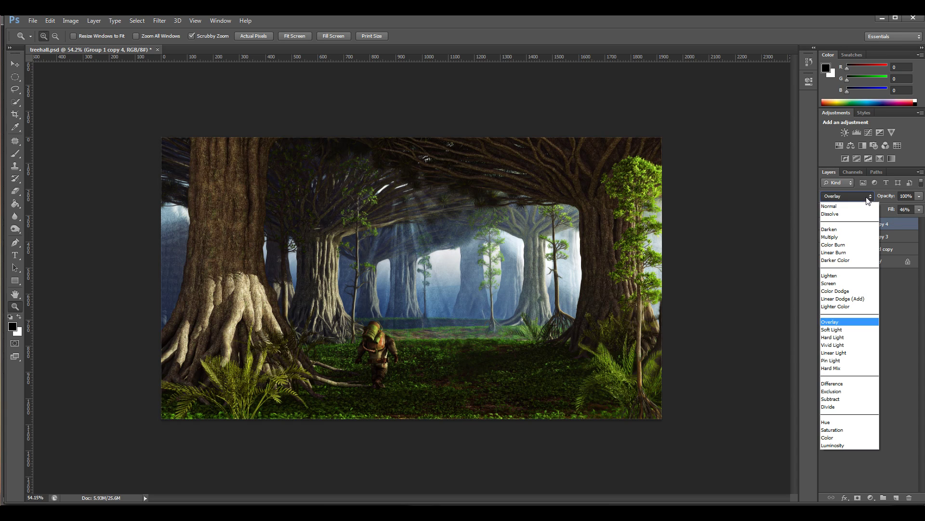
left_click(845, 283)
left_click(916, 218)
mouse_move(895, 221)
left_mouse_down()
mouse_move(924, 223)
mouse_move(889, 224)
left_mouse_up()
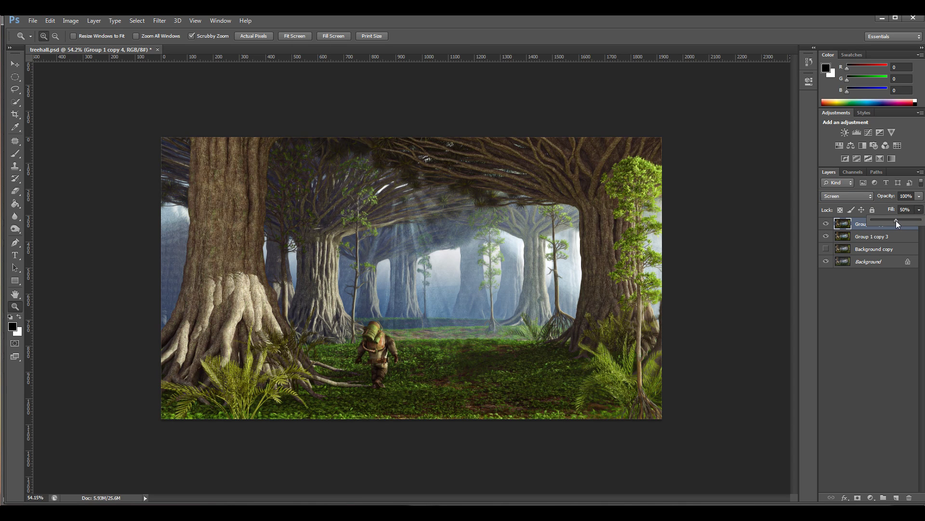
left_click_drag(922, 225, 913, 224)
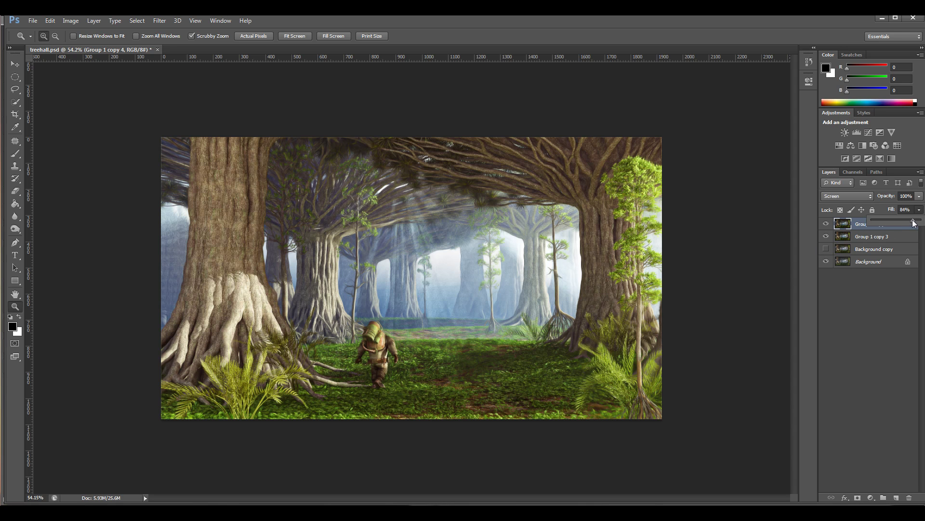
left_click_drag(880, 223, 875, 224)
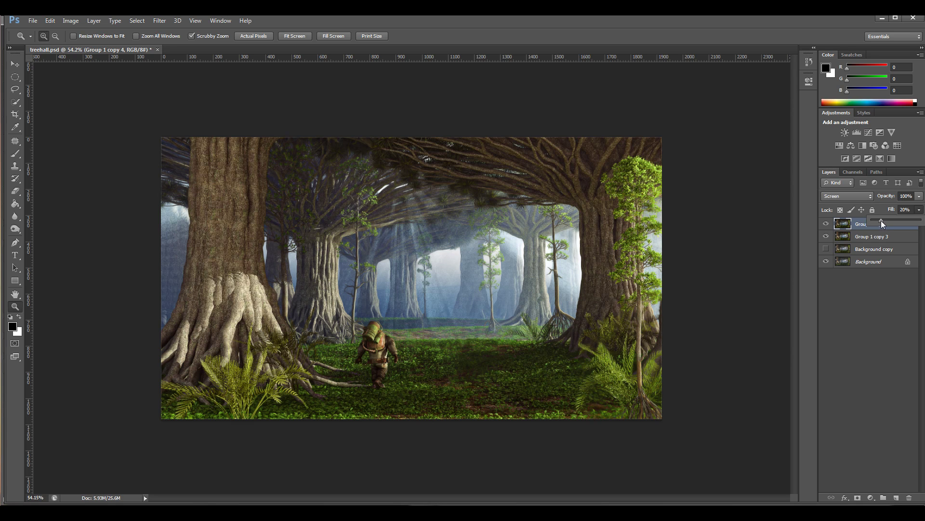
left_click(862, 229)
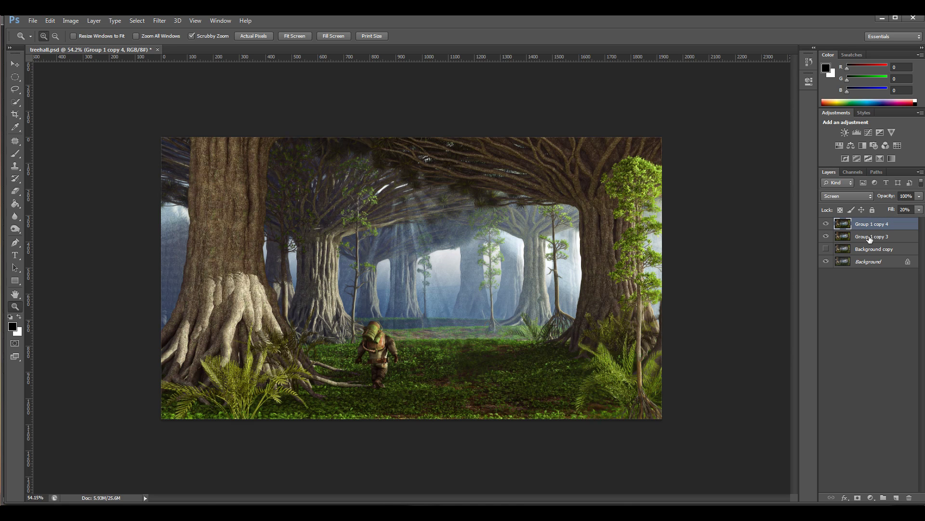
left_click(870, 237, "shift")
key("ctrl+e")
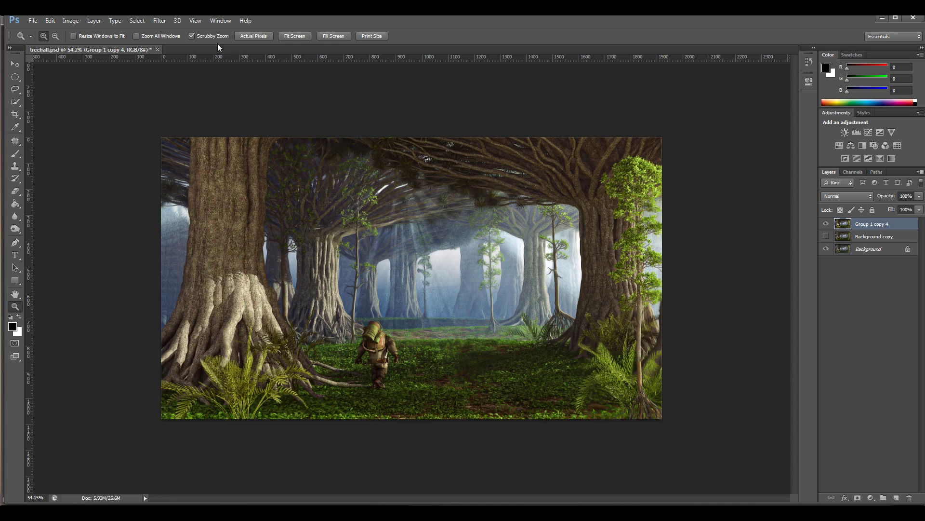
- Sharpen the merged Group 1 copy 4 with Unsharp Mask, raising the amount and keeping radius 1.0 pixels and threshold 4
left_click(160, 21)
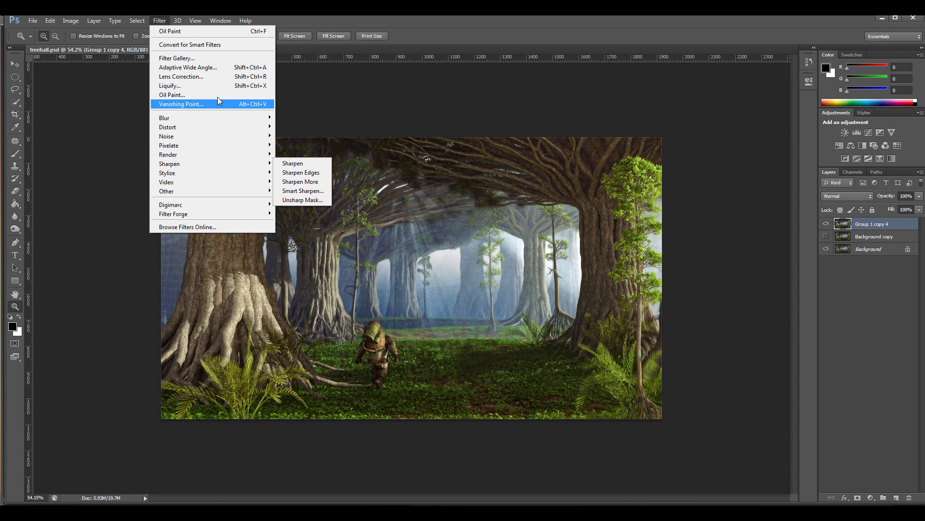
mouse_move(218, 163)
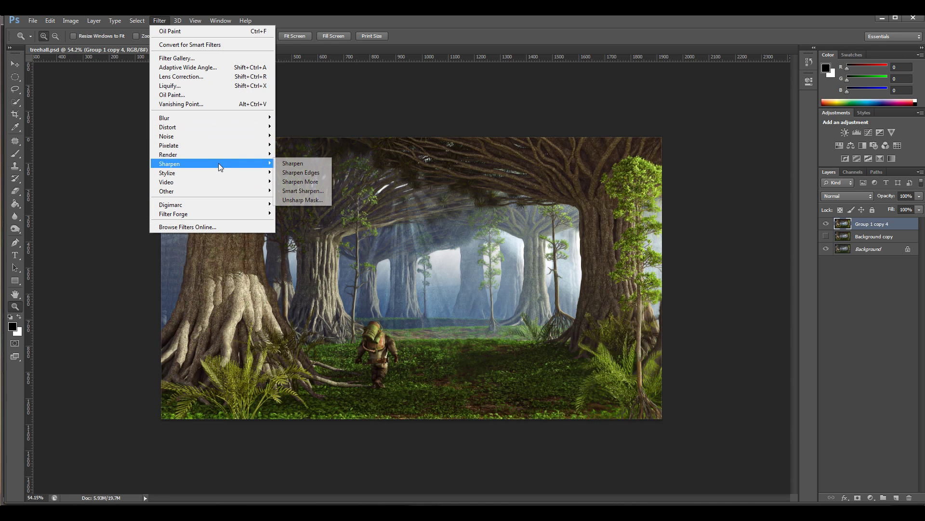
left_click(300, 199)
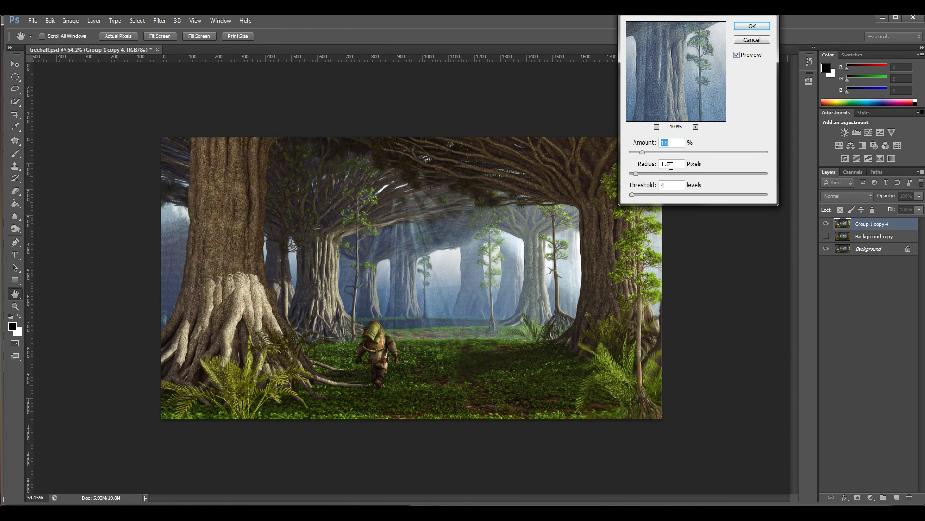
mouse_move(645, 153)
left_mouse_down()
mouse_move(726, 155)
mouse_move(627, 155)
mouse_move(758, 155)
mouse_move(640, 154)
mouse_move(654, 153)
left_mouse_up()
left_click(736, 56)
left_click(752, 27)
key("z")
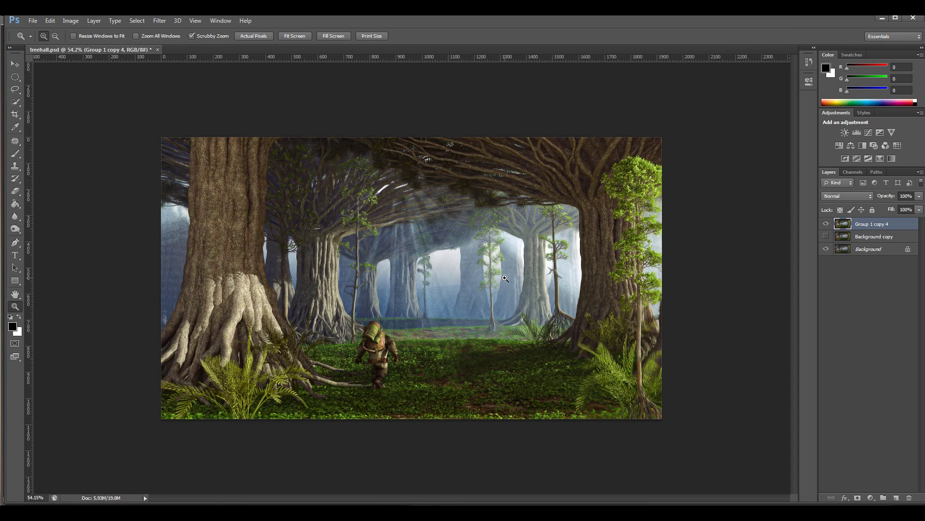
scroll(507, 278, "up", 2)
scroll(508, 279, "down", 3)
scroll(510, 279, "up", 1)
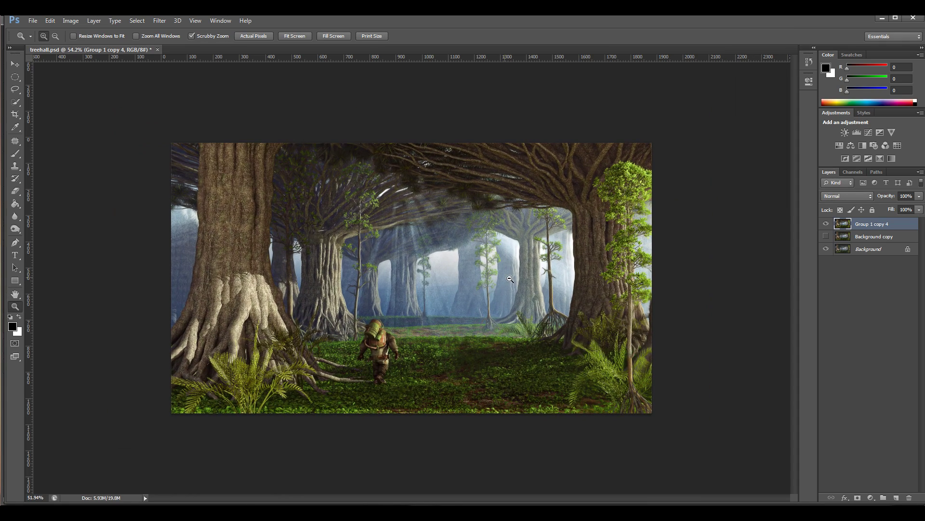